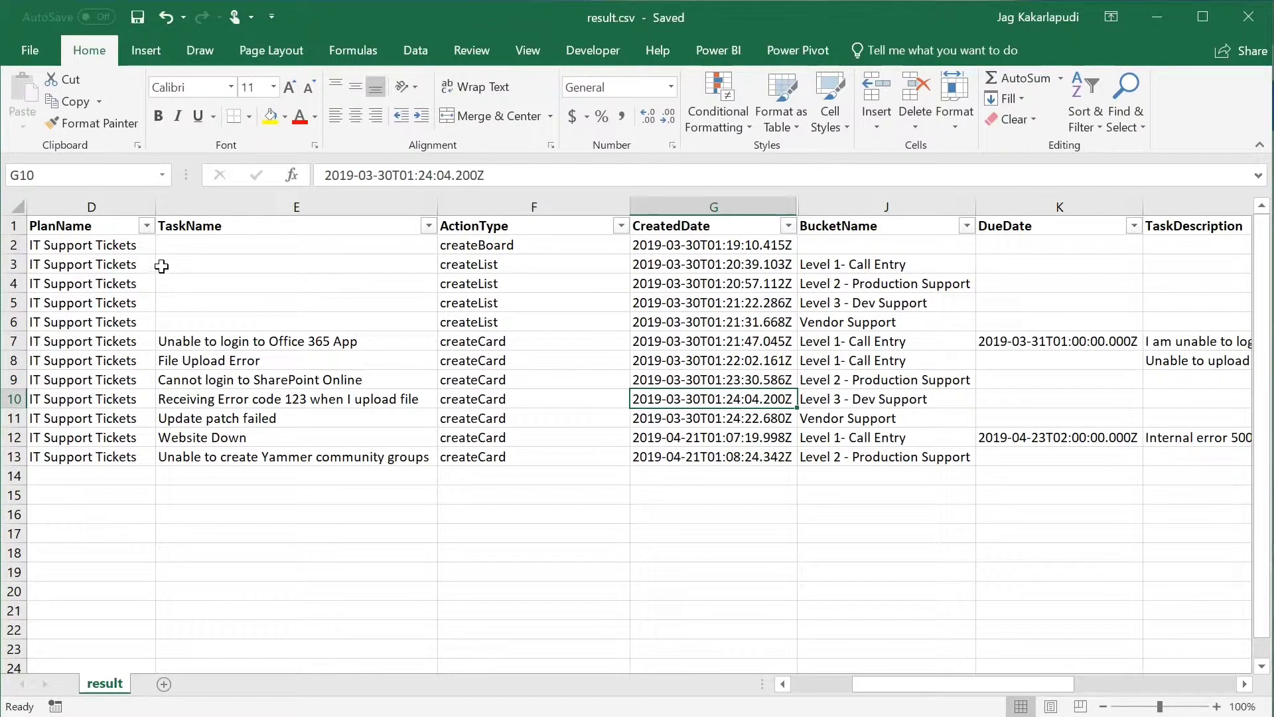
# Step: Open the Flow pane from the Data tab beside the result.csv ticket data
pyautogui.click(126, 246)
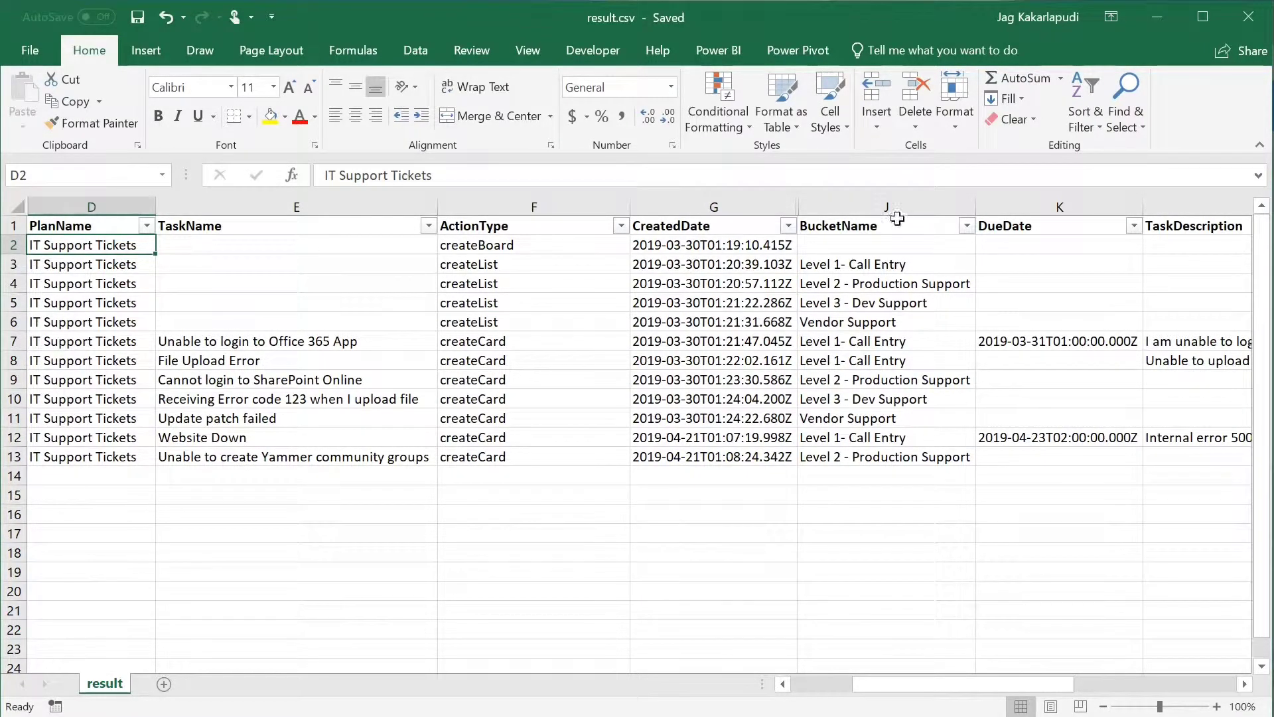
pyautogui.click(406, 52)
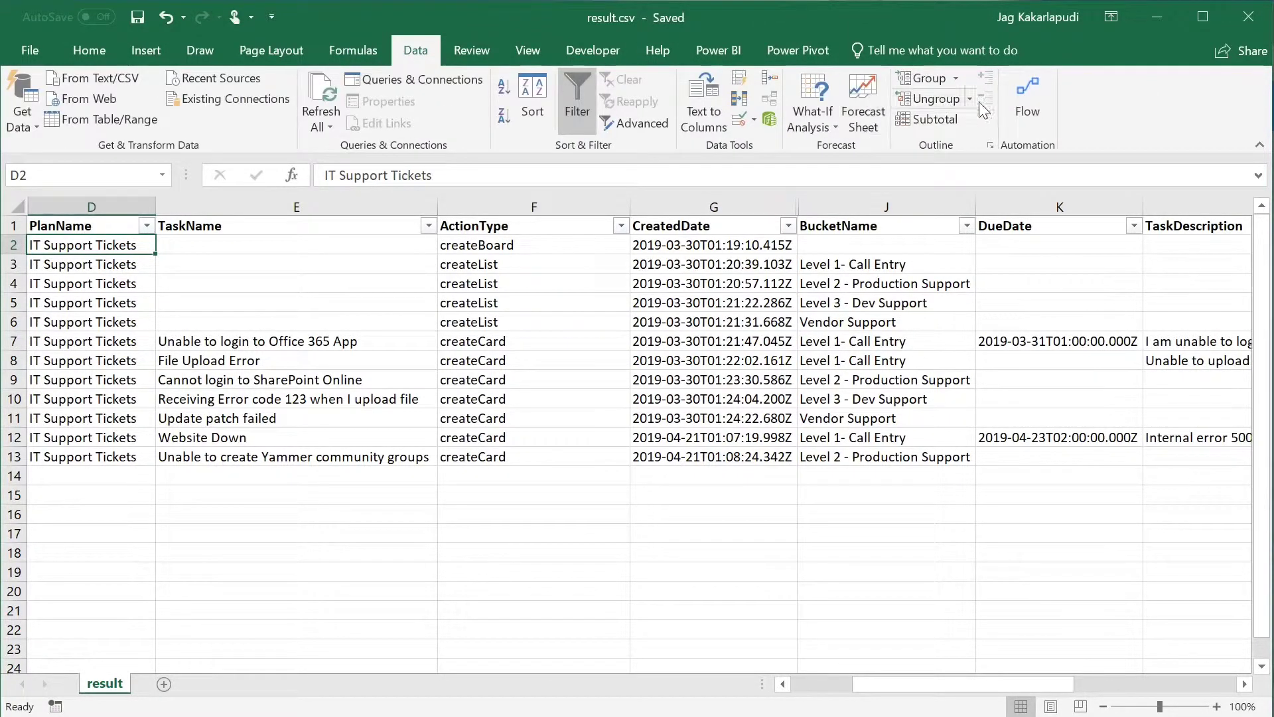
pyautogui.click(1022, 98)
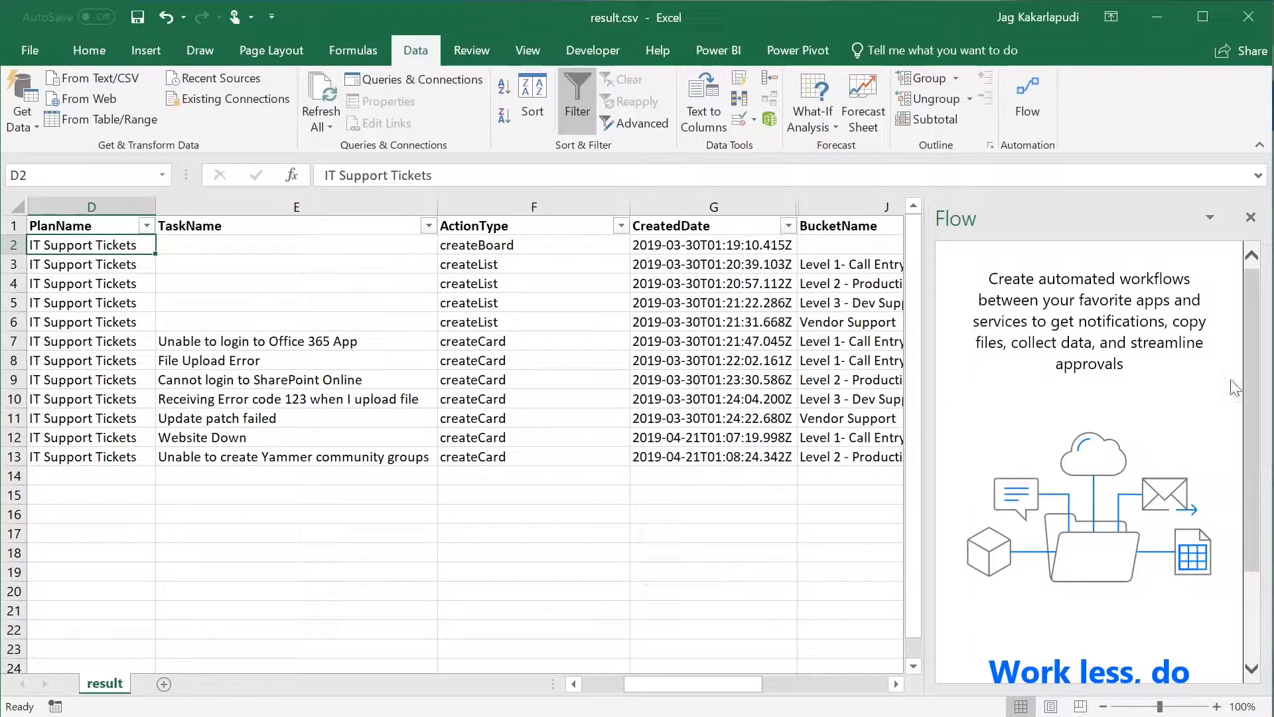
# Step: Close the Flow pane and switch to the empty SharePoint IT Support Tickets list
pyautogui.click(1250, 218)
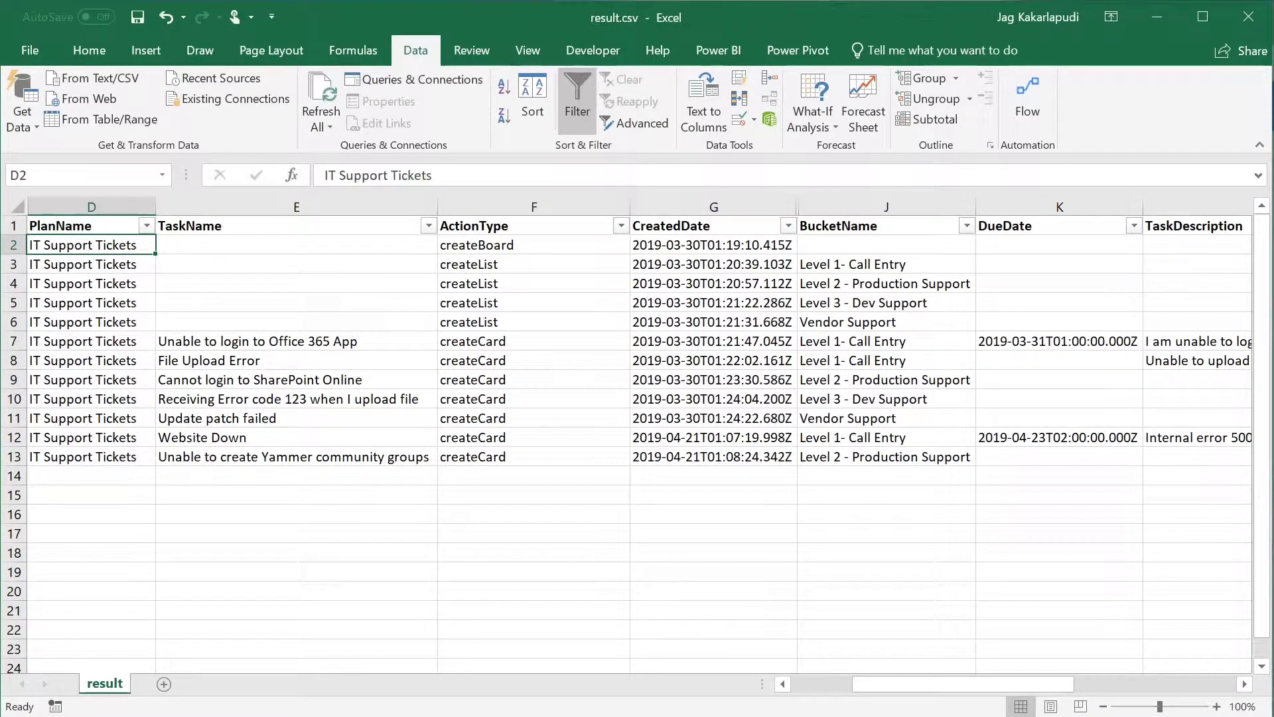
pyautogui.hotkey('alt', 'Tab')
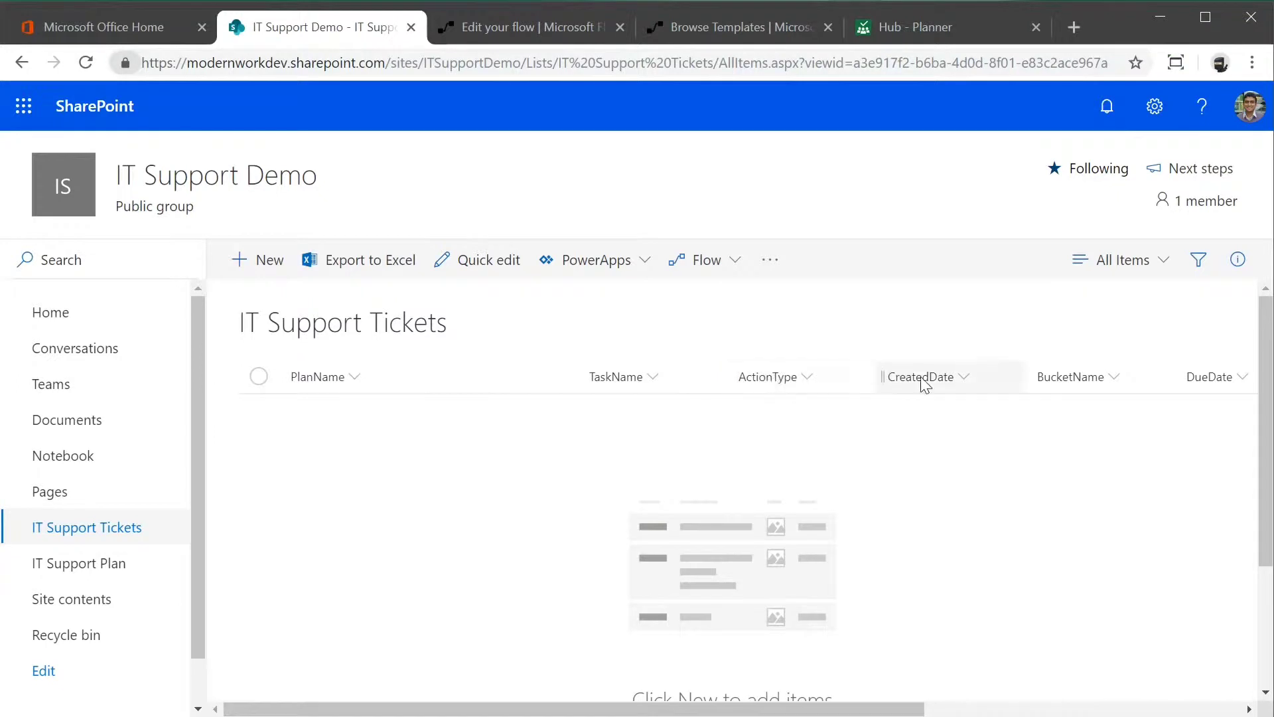
# Step: Scroll the empty IT Support Tickets list sideways to review all its columns
pyautogui.moveTo(856, 709); pyautogui.dragTo(807, 709)
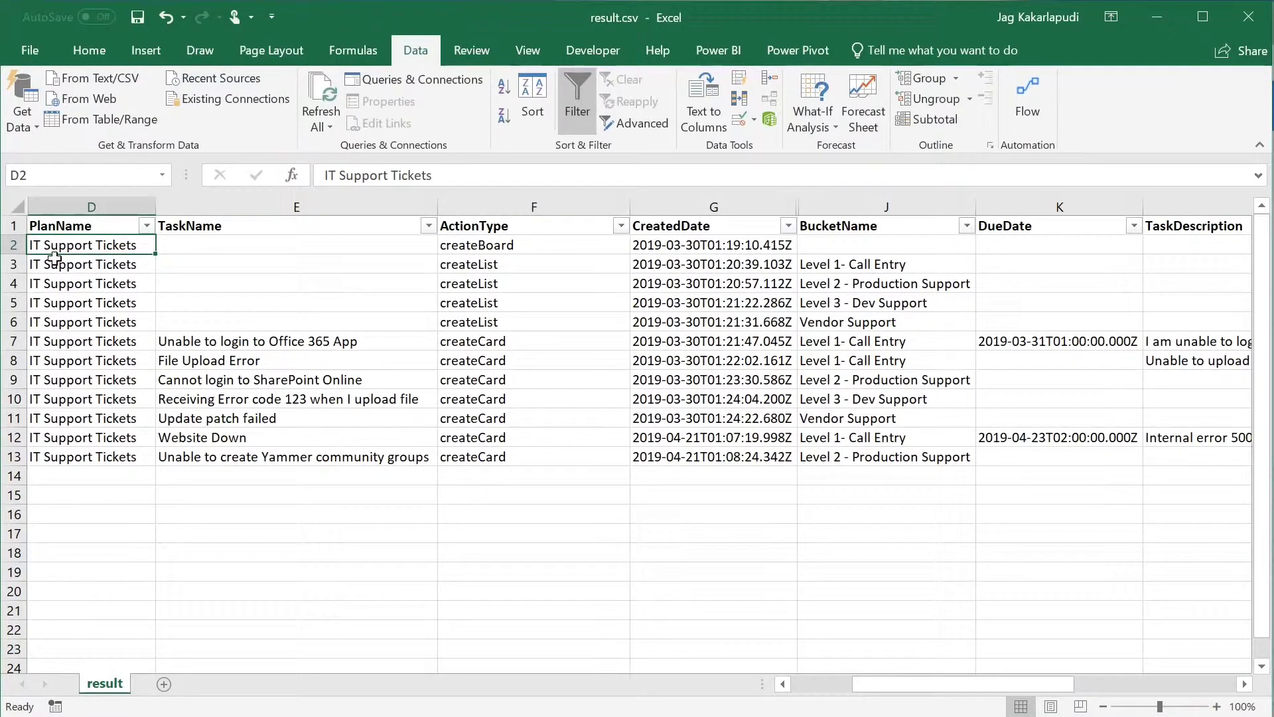
# Step: Copy the 12 ticket rows D2:L13 from result.csv and return to the SharePoint list
pyautogui.moveTo(52, 247); pyautogui.dragTo(1170, 452)
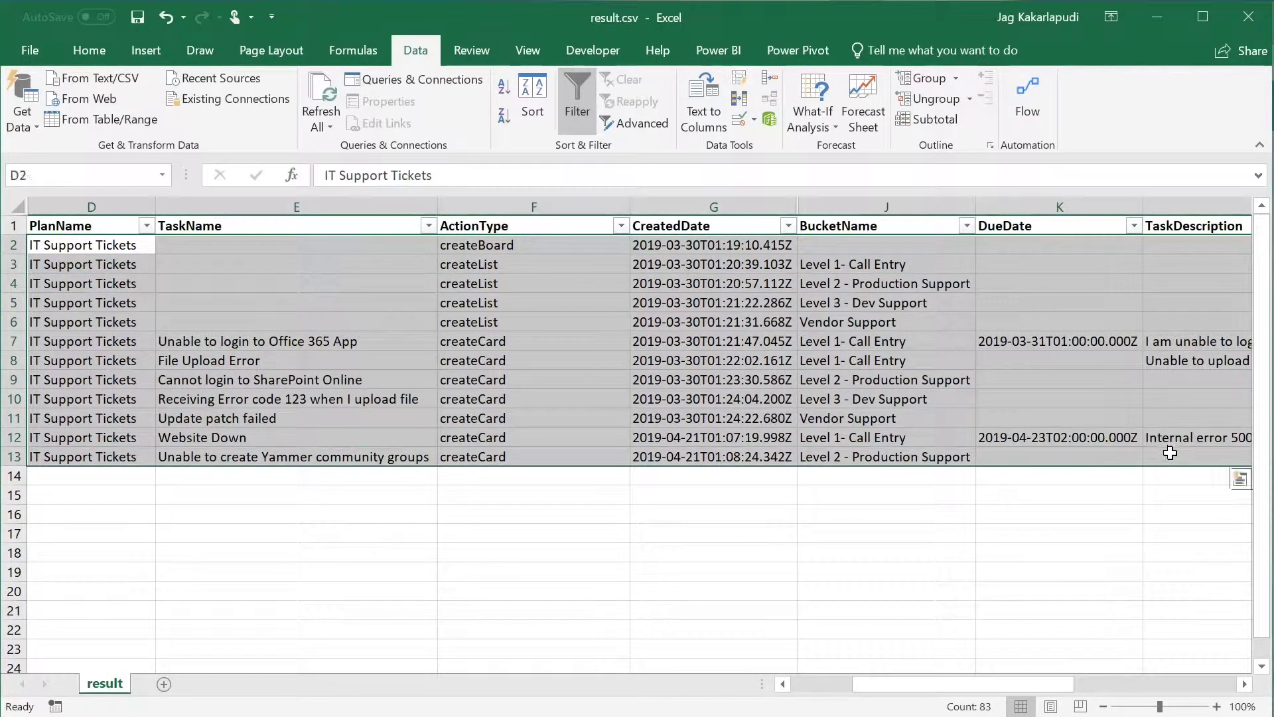
pyautogui.hotkey('ctrl', 'c')
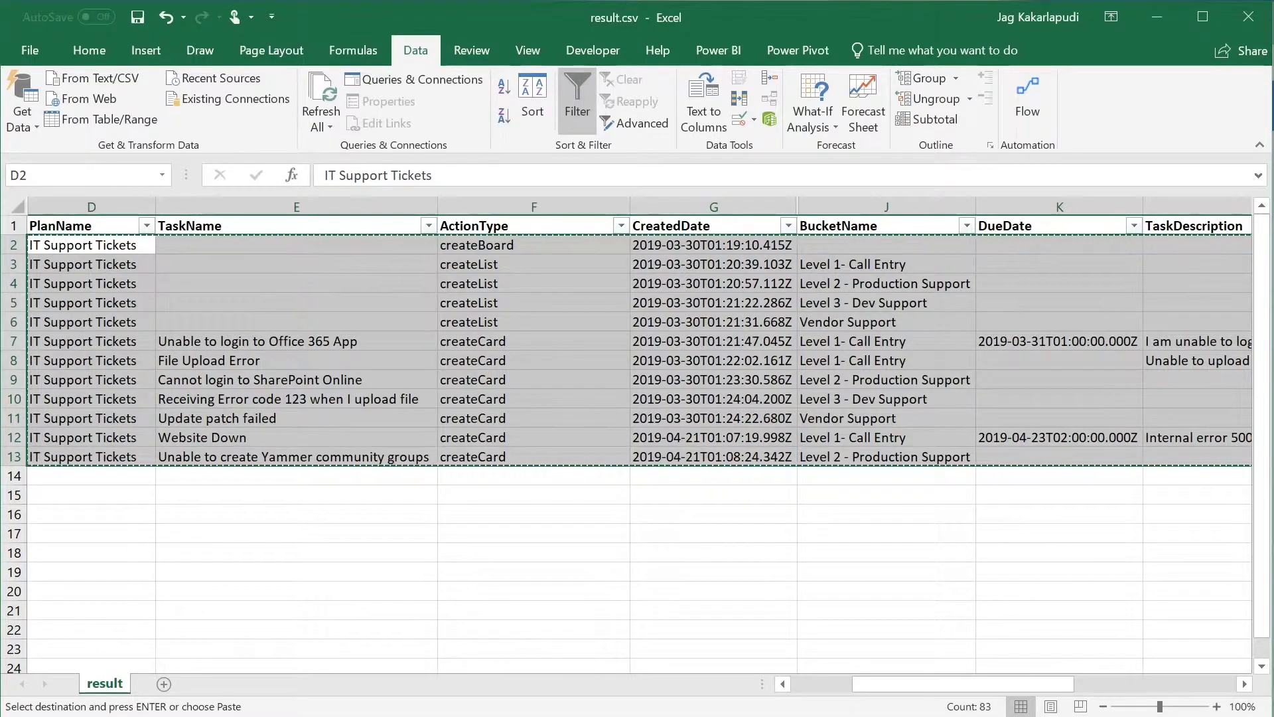
pyautogui.hotkey('alt', 'Tab')
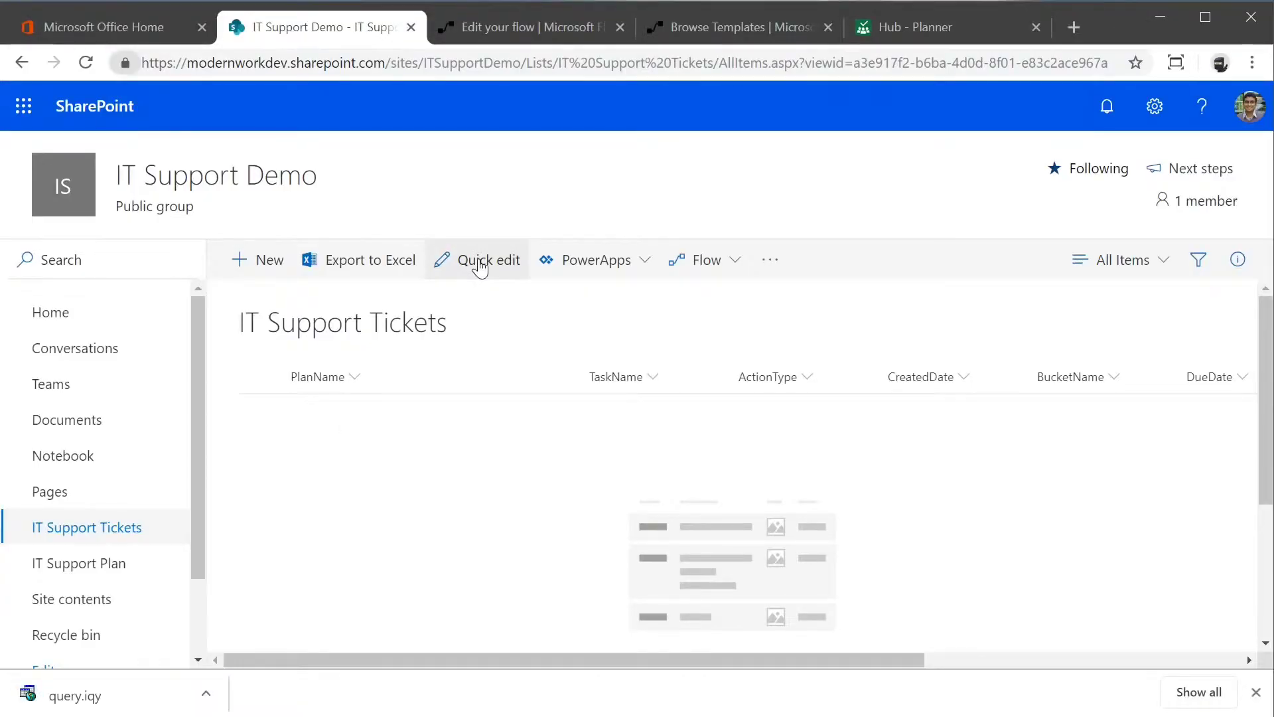
# Step: Paste the 12 copied ticket rows into the list's Title grid via Quick edit, then exit
pyautogui.click(480, 264)
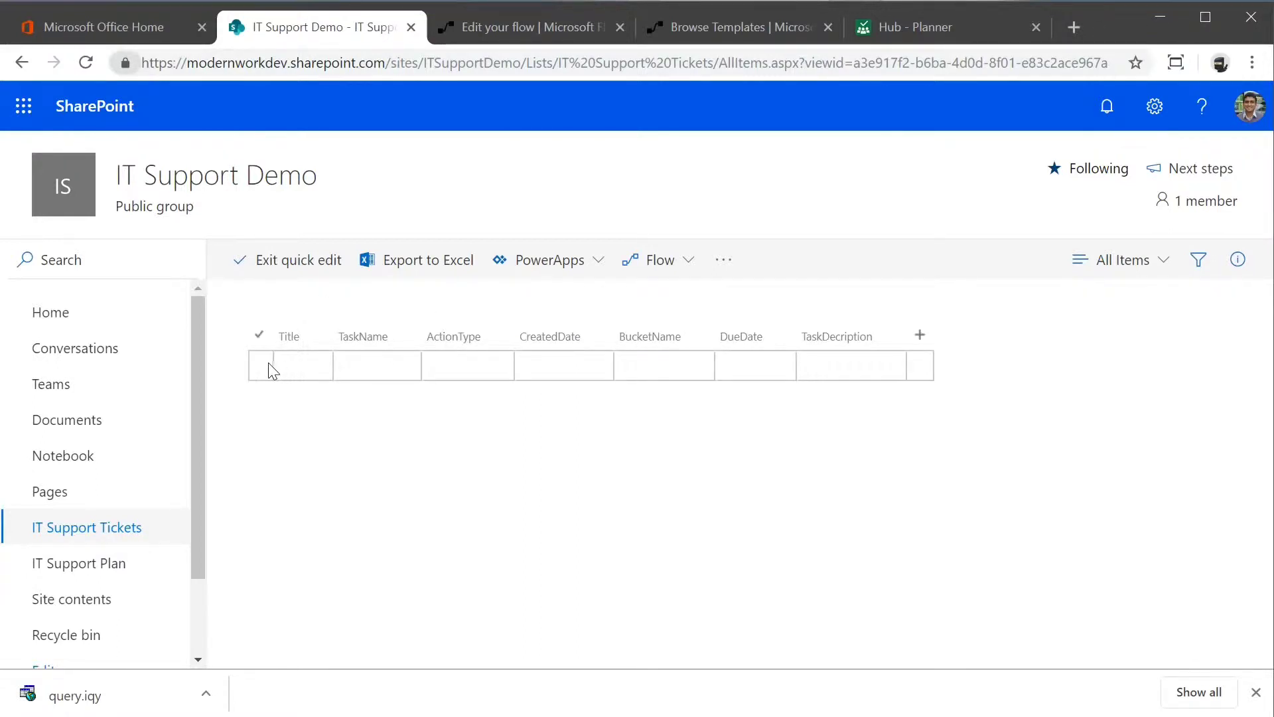
pyautogui.click(266, 371)
pyautogui.click(306, 369)
pyautogui.hotkey('ctrl', 'v')
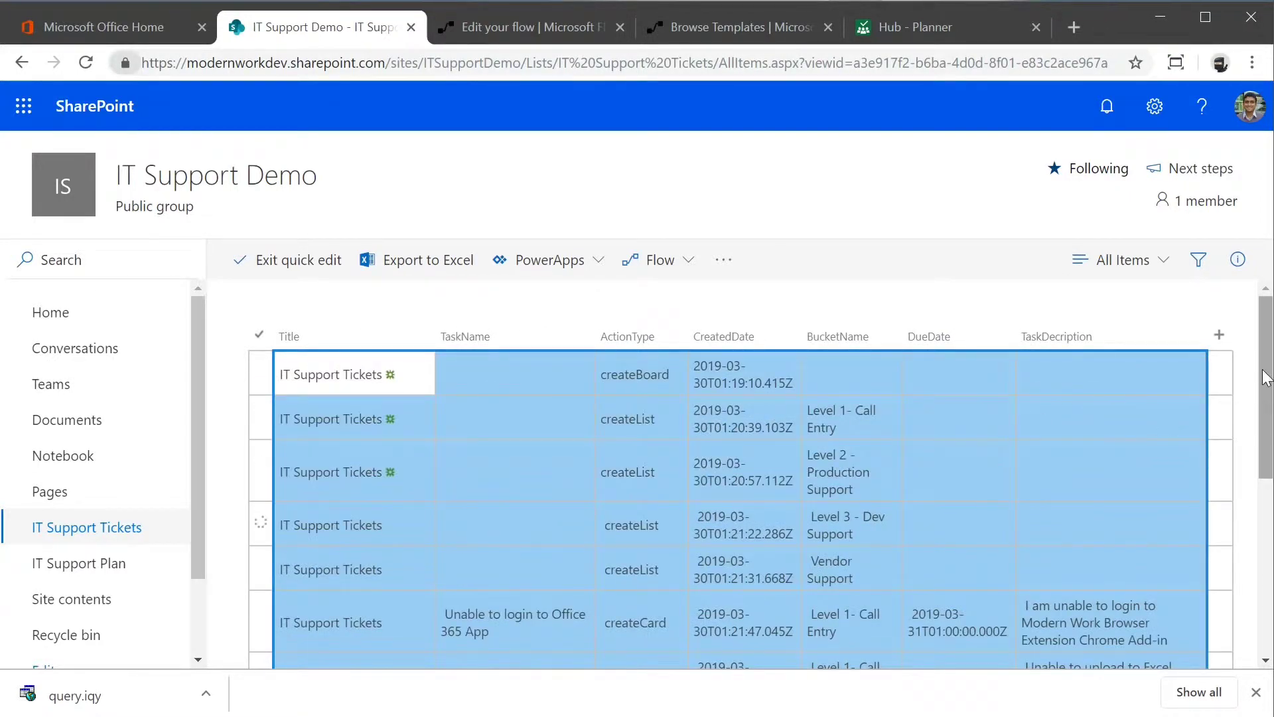
pyautogui.moveTo(1265, 400)
pyautogui.mouseDown()
pyautogui.moveTo(1265, 564)
pyautogui.moveTo(1265, 398)
pyautogui.mouseUp()
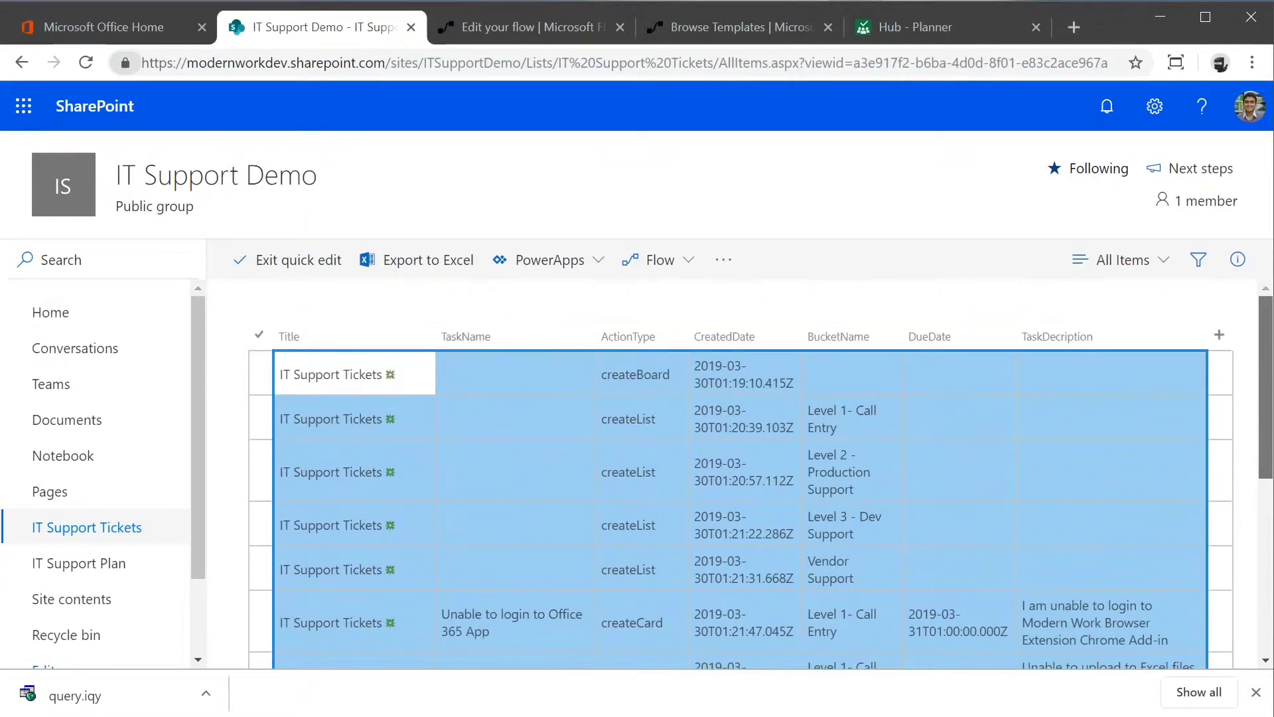
pyautogui.click(295, 274)
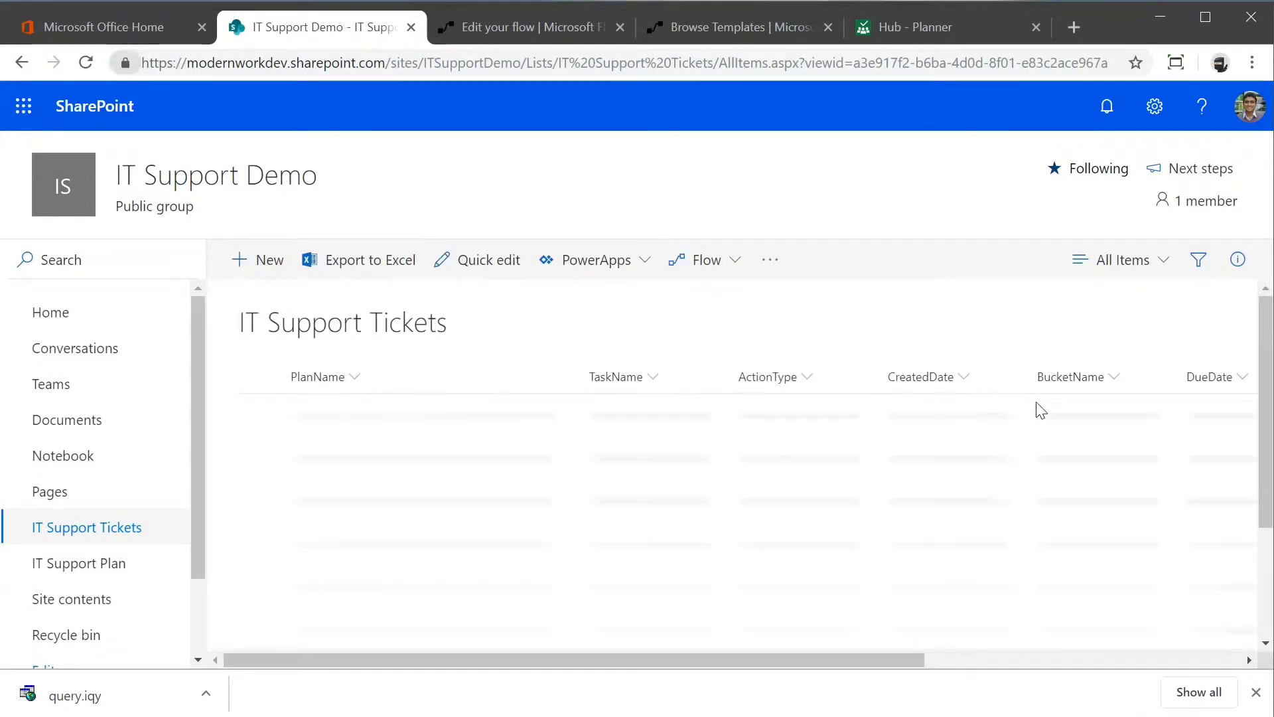
pyautogui.moveTo(1265, 330)
pyautogui.mouseDown()
pyautogui.moveTo(1252, 519)
pyautogui.moveTo(1248, 323)
pyautogui.mouseUp()
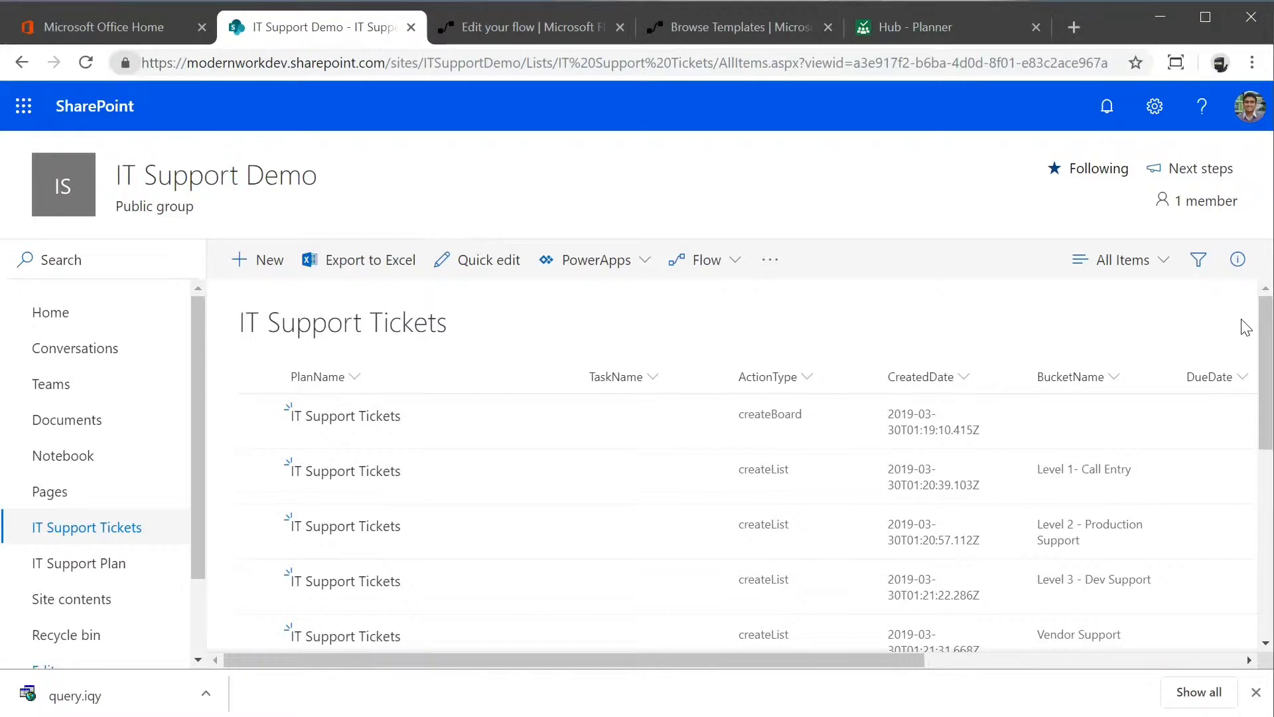
# Step: Open Trello to Planner Migration Flow v2 in the flow editor
pyautogui.click(531, 34)
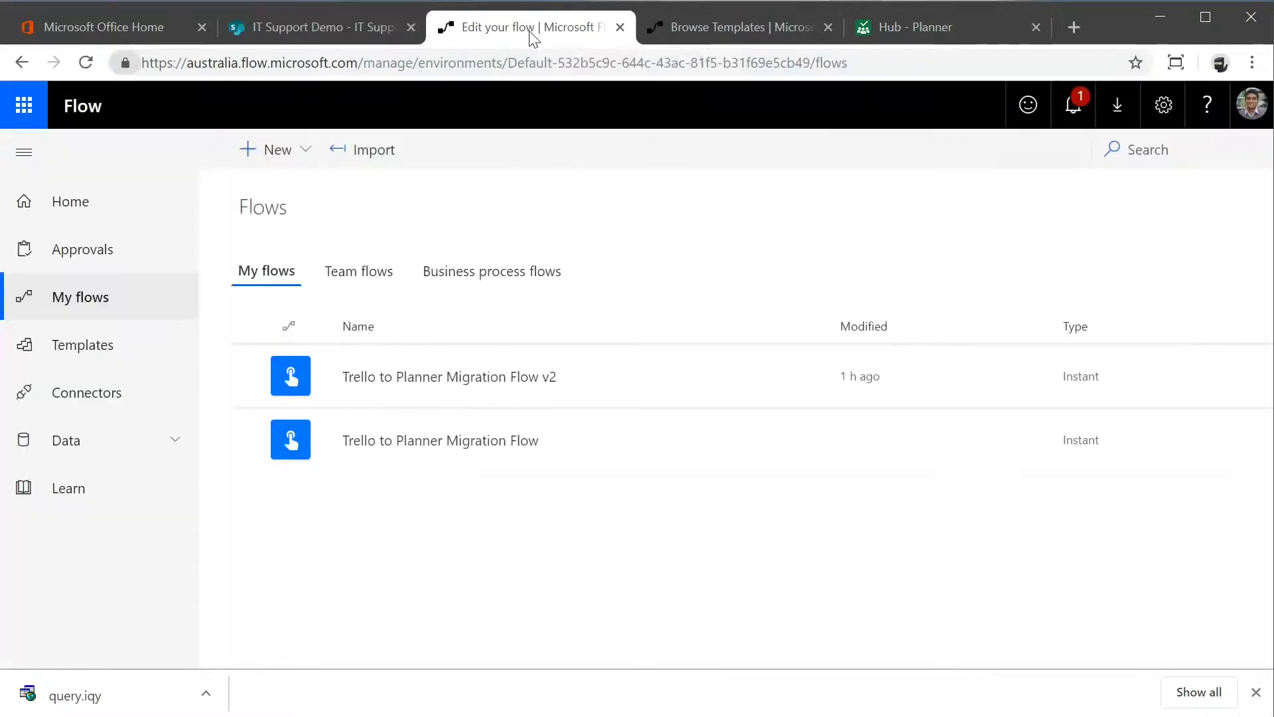
pyautogui.moveTo(444, 378)
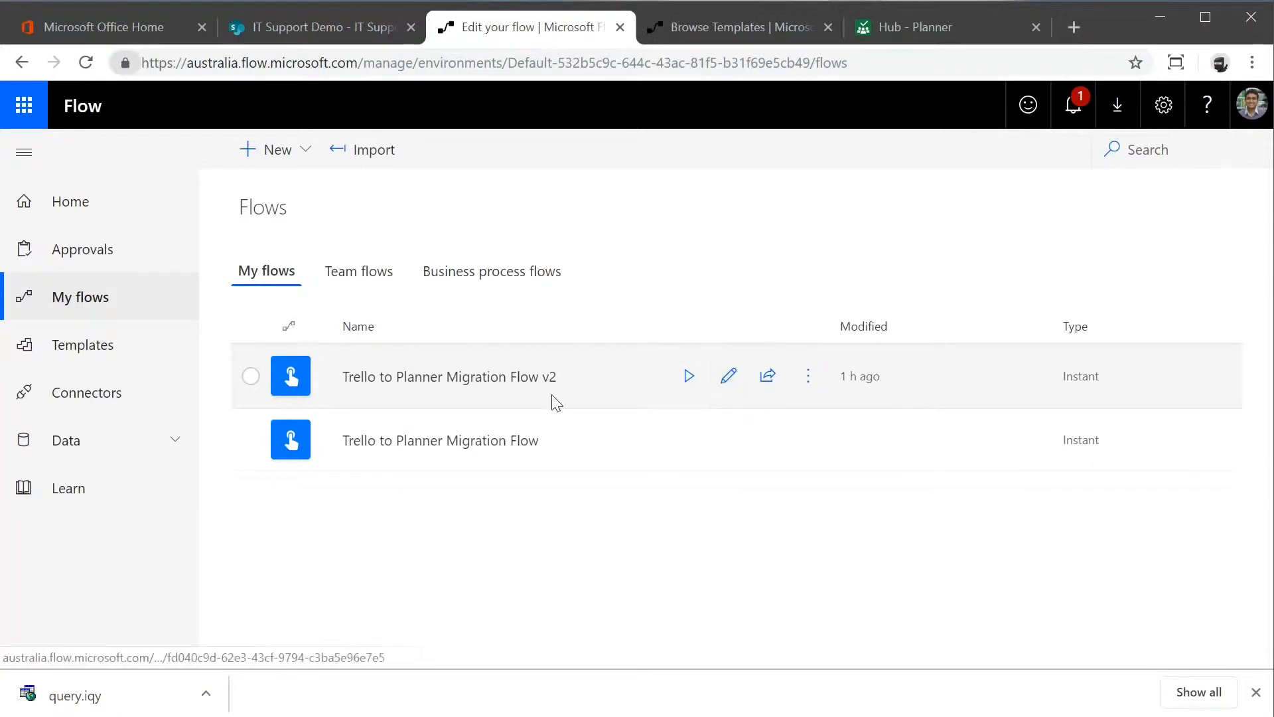
pyautogui.click(729, 377)
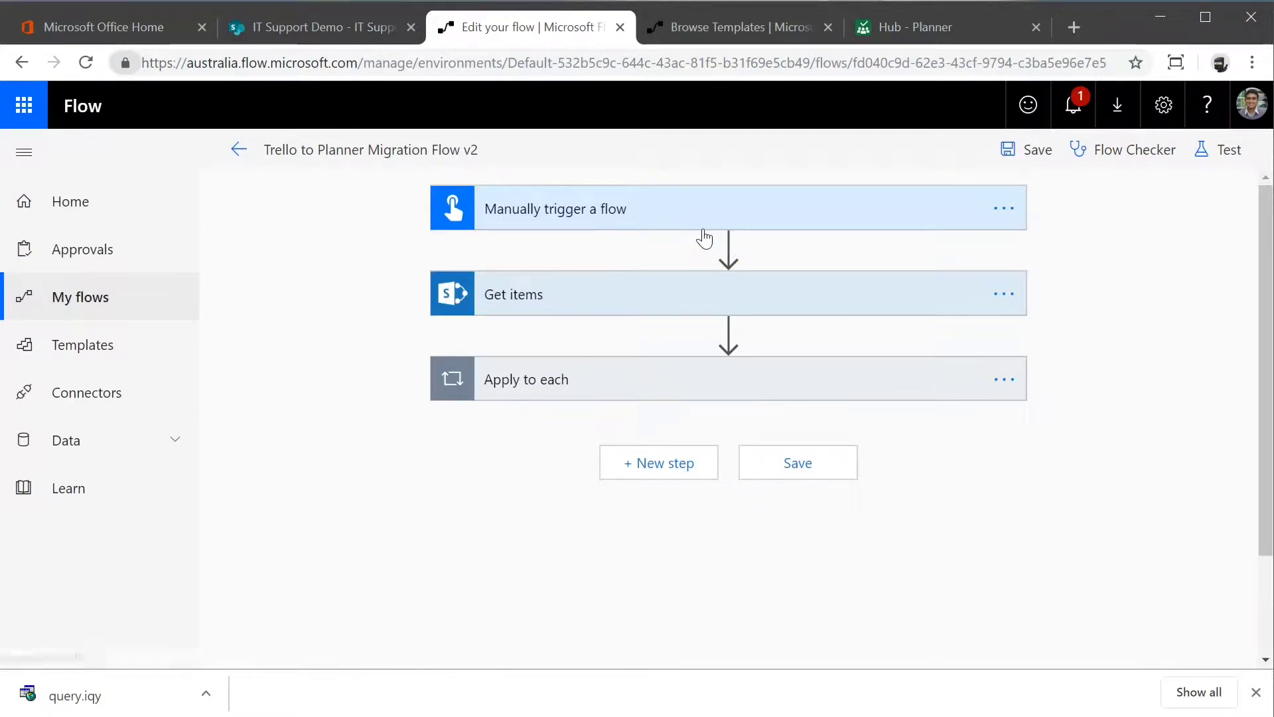
# Step: Expand Get items, Apply to each and the CreateBucketCondition createList check
pyautogui.click(694, 306)
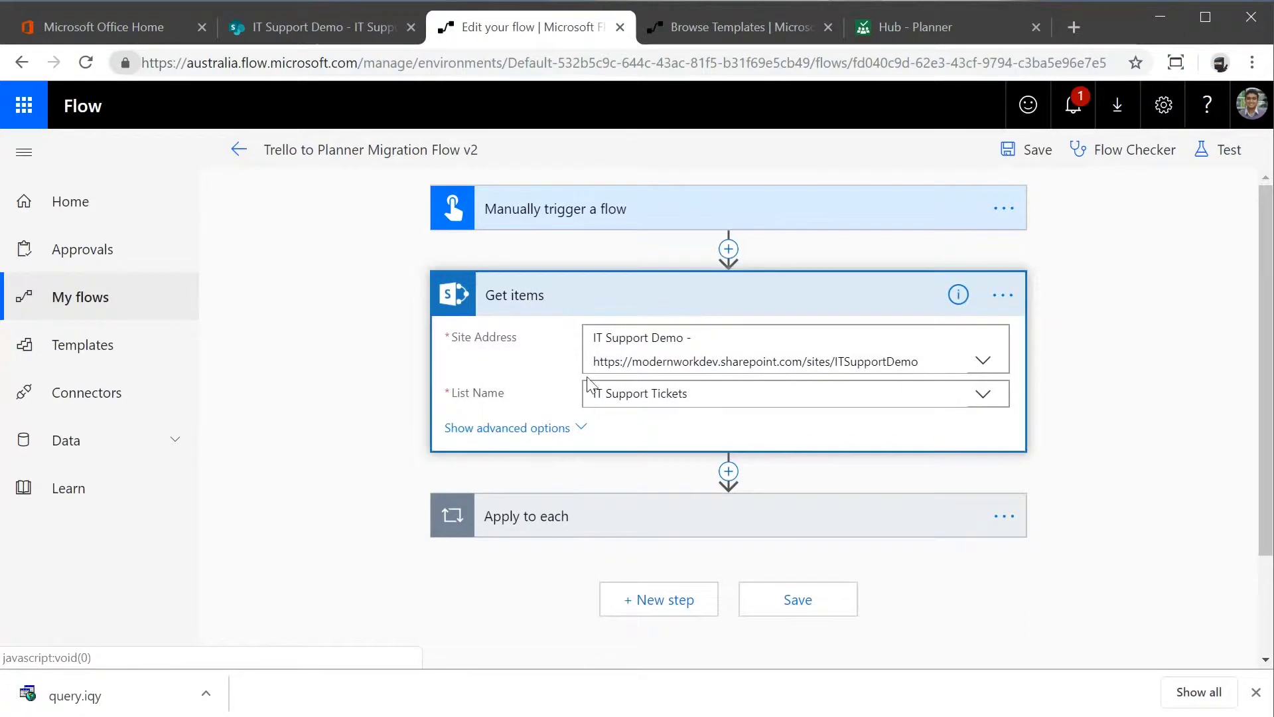
pyautogui.click(669, 307)
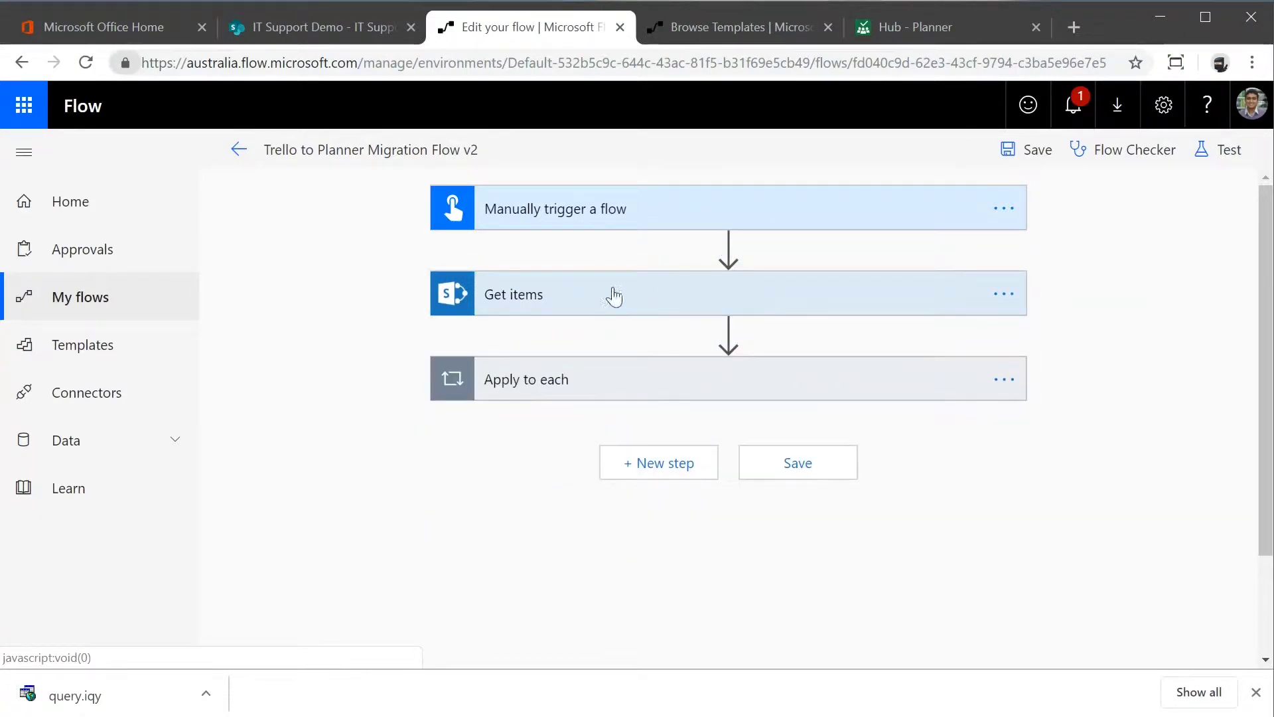
pyautogui.click(568, 397)
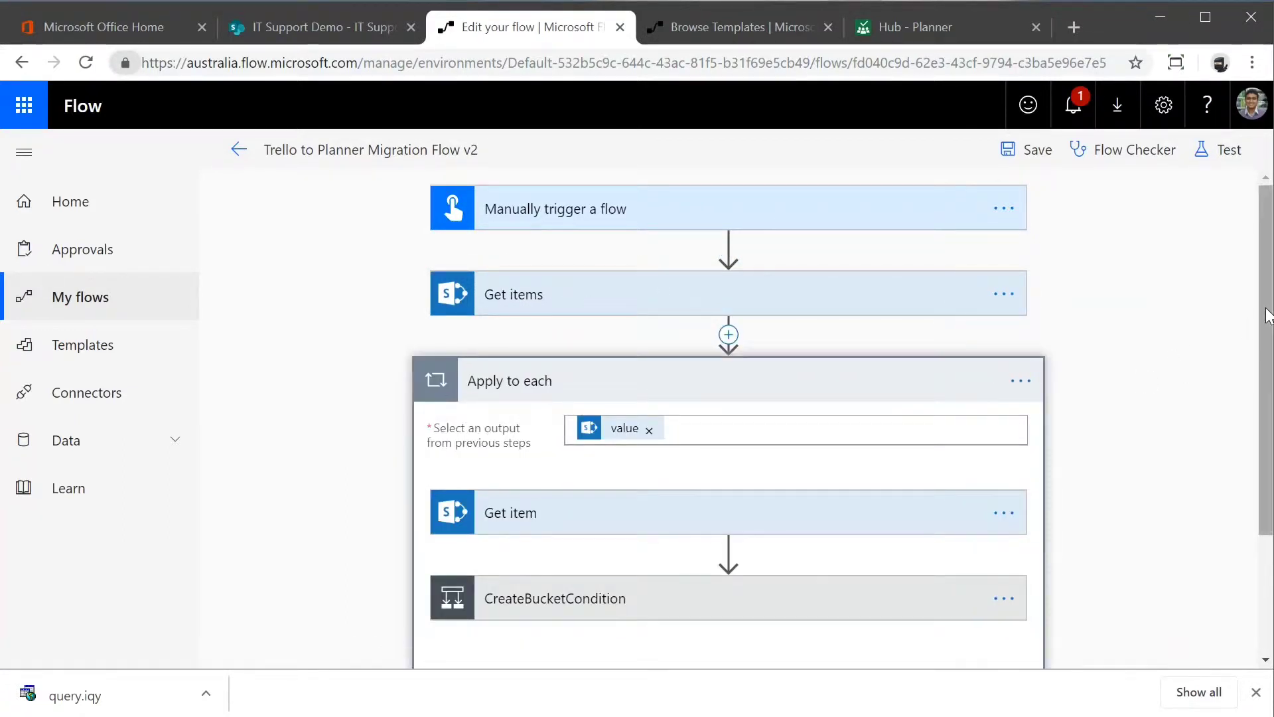
pyautogui.moveTo(1268, 315); pyautogui.dragTo(1267, 381)
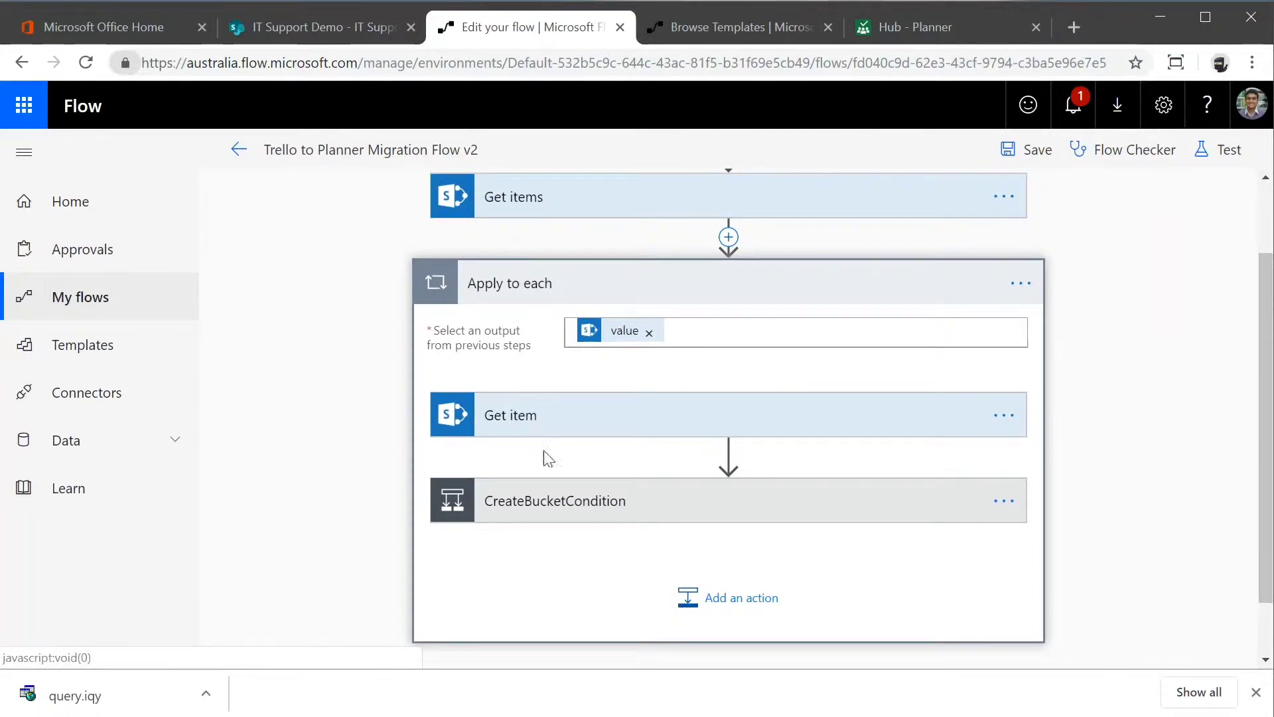
pyautogui.click(607, 513)
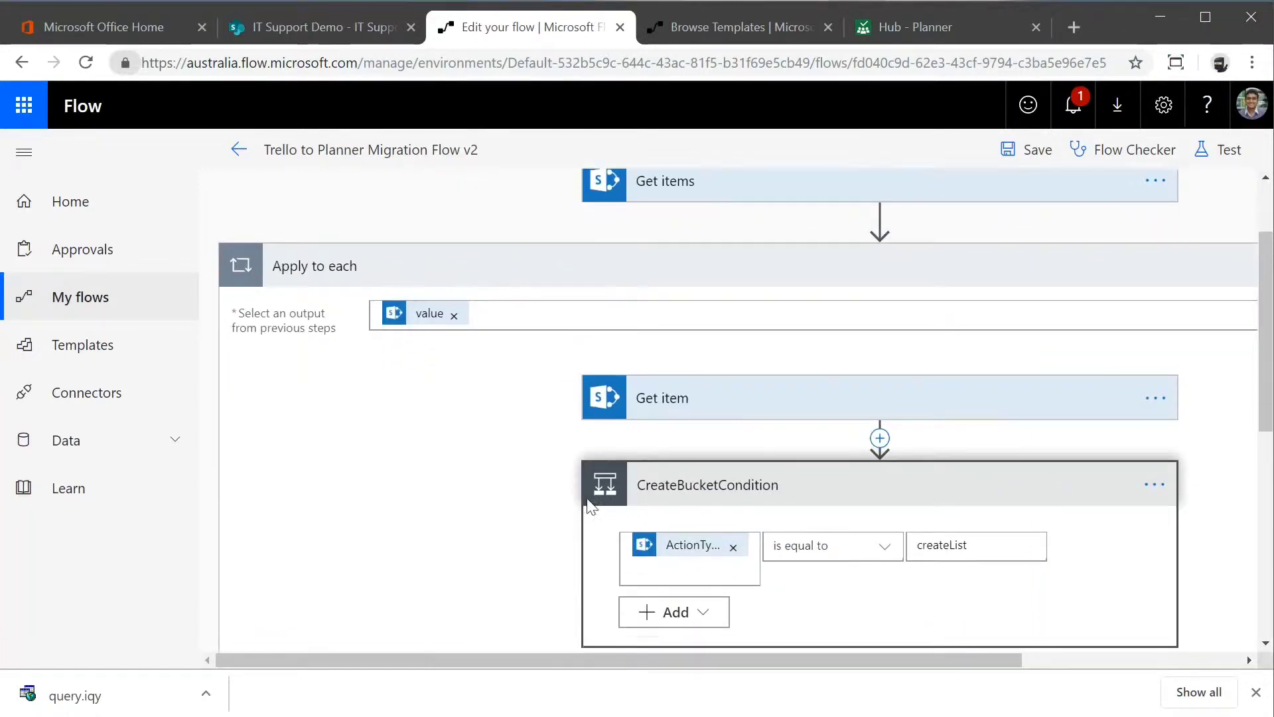
# Step: Review the Create a bucket step's name and plan settings, then collapse it
pyautogui.scroll(-2, 588, 511)
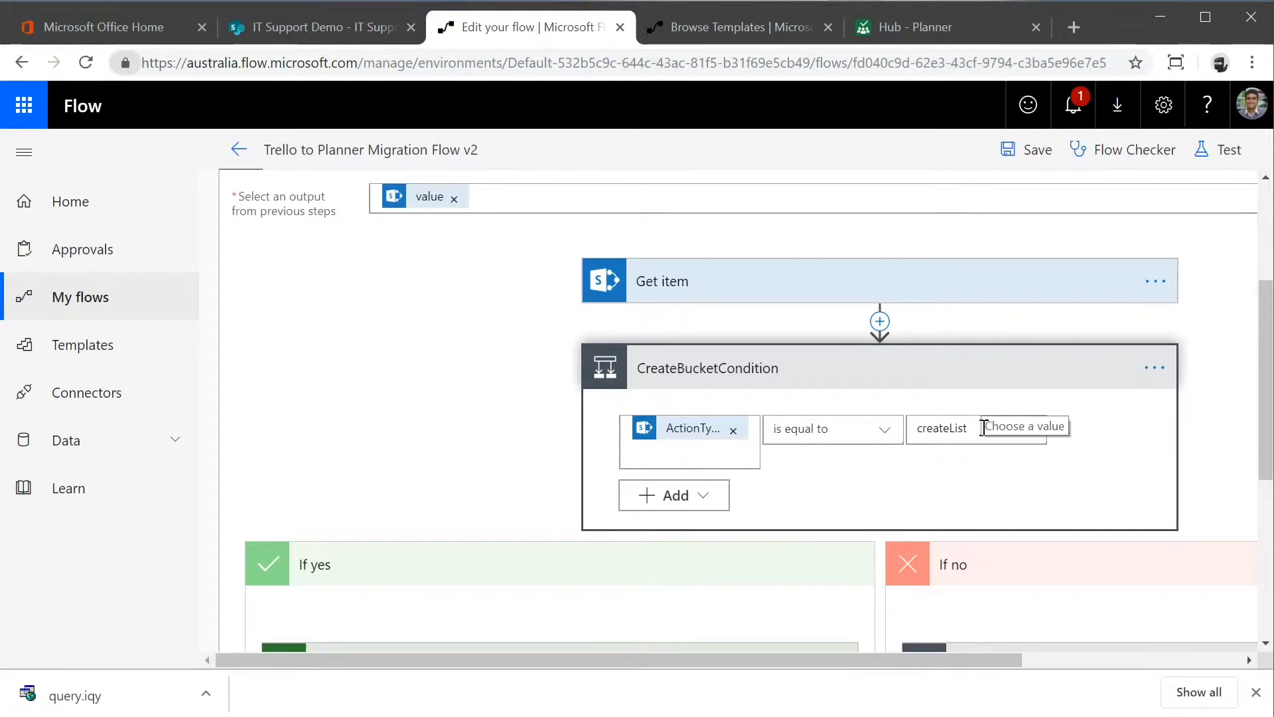
pyautogui.scroll(-1, 992, 433)
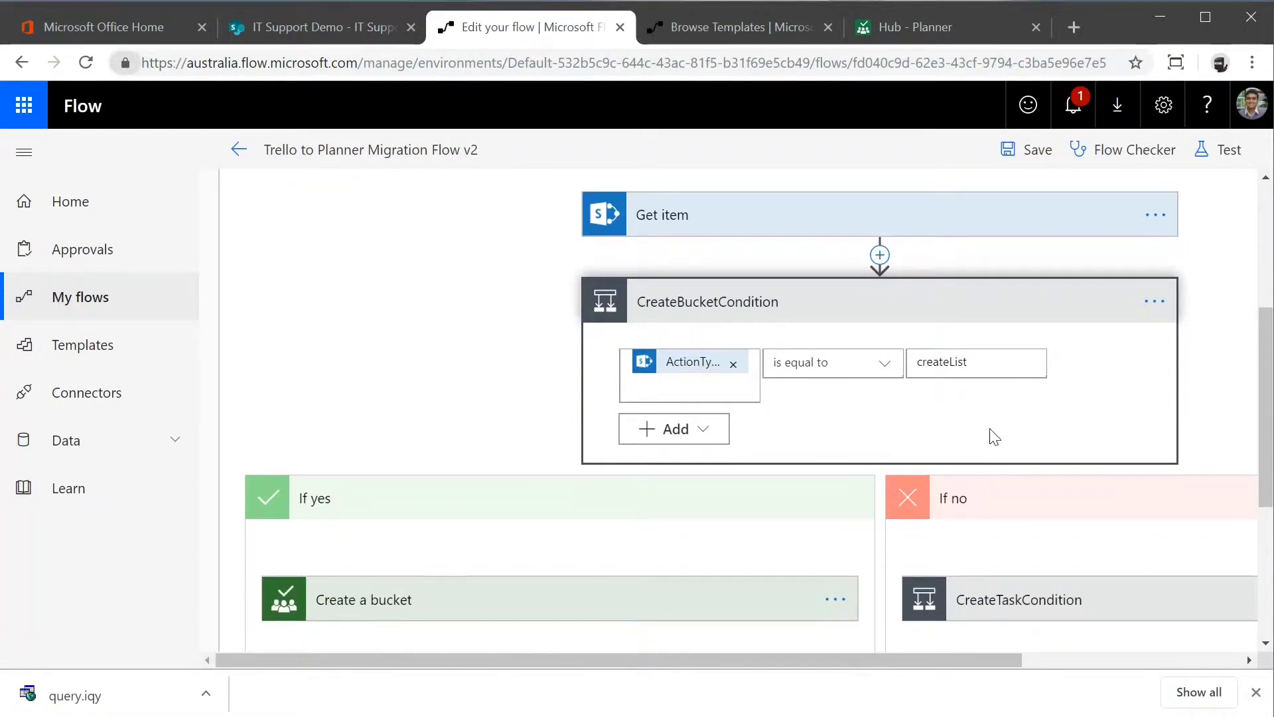
pyautogui.scroll(-1, 992, 435)
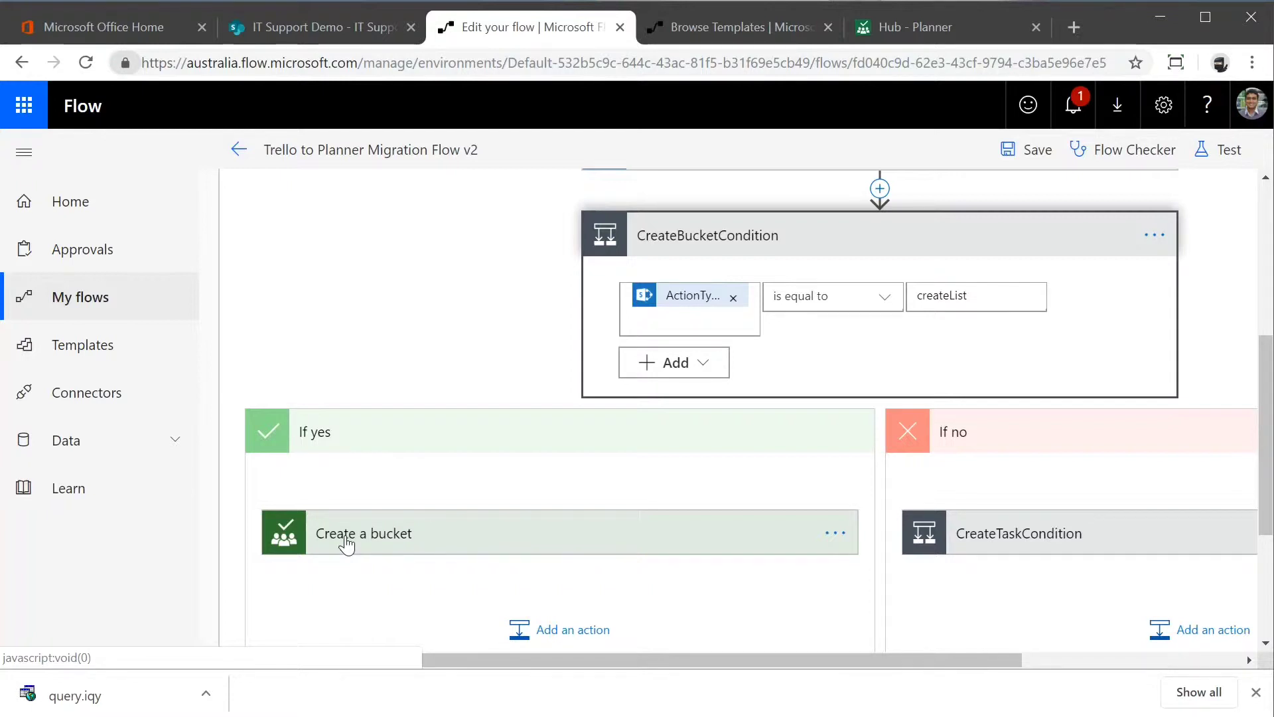
pyautogui.click(432, 548)
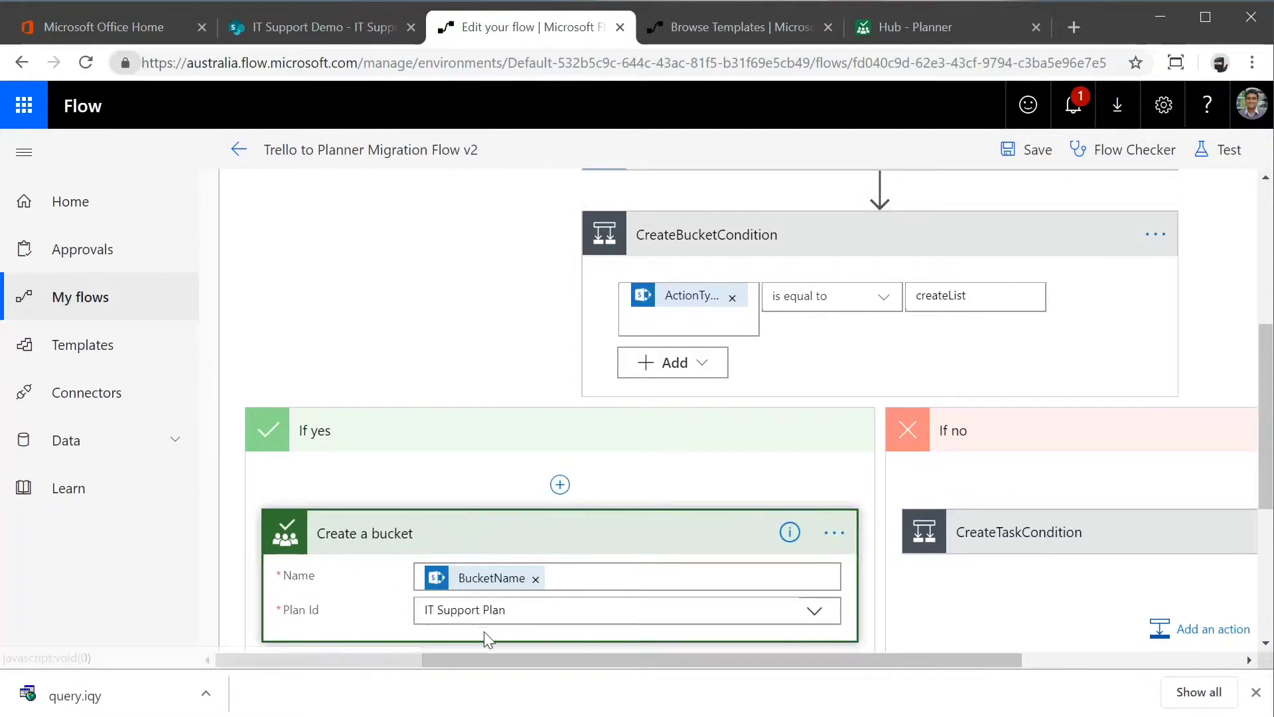
pyautogui.scroll(-3, 564, 572)
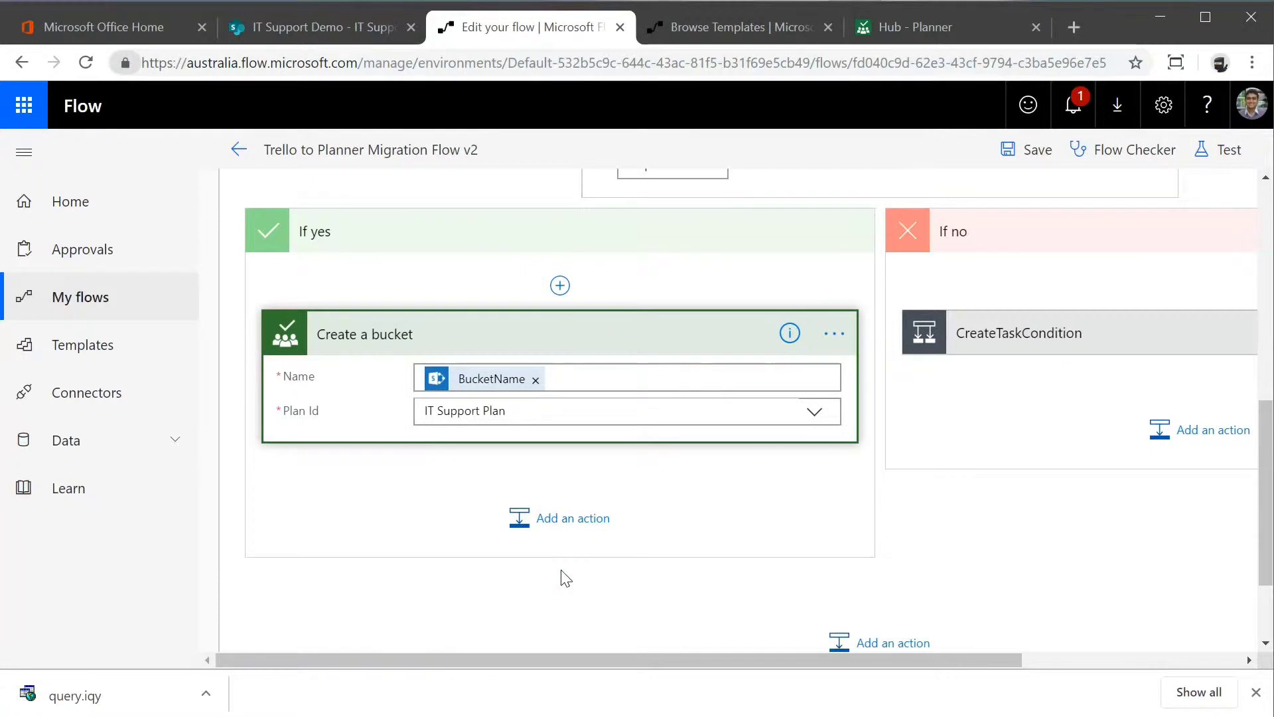
pyautogui.scroll(2, 562, 576)
pyautogui.scroll(1, 563, 578)
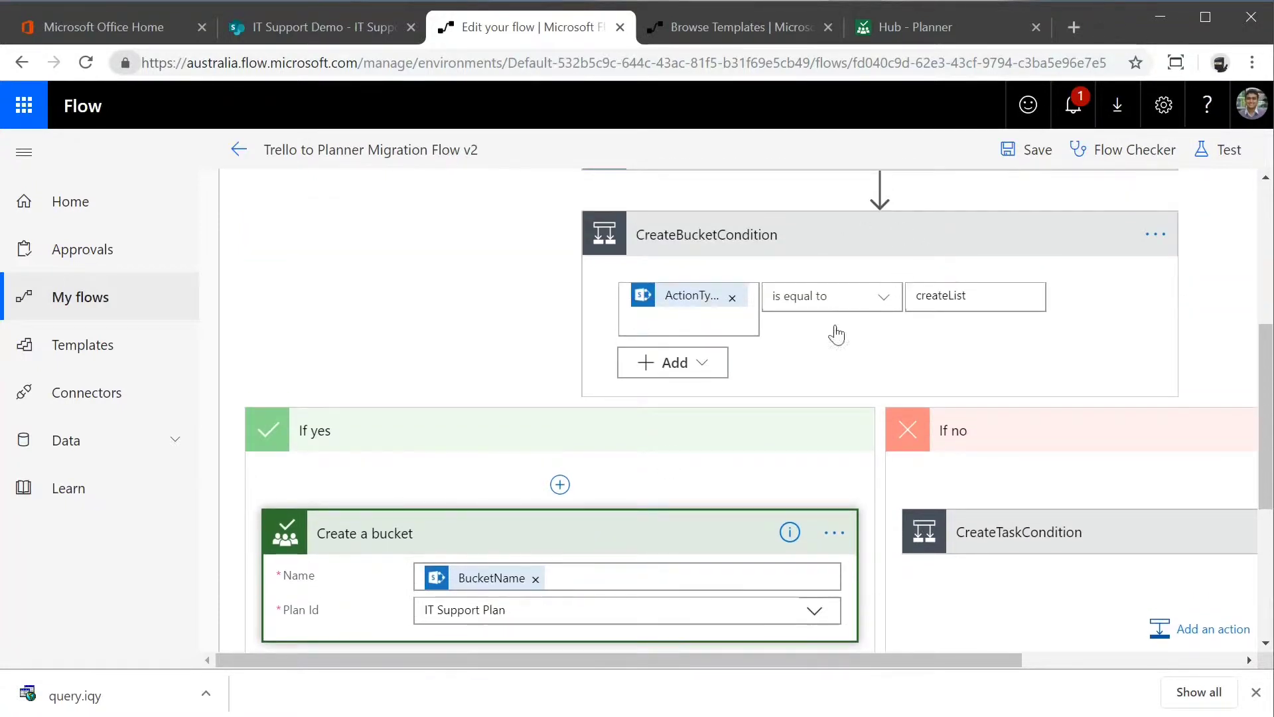
pyautogui.click(501, 546)
# Step: Expand CreateTaskCondition, Apply to each 2 and Condition down to the Create a task step
pyautogui.moveTo(670, 659); pyautogui.dragTo(953, 688)
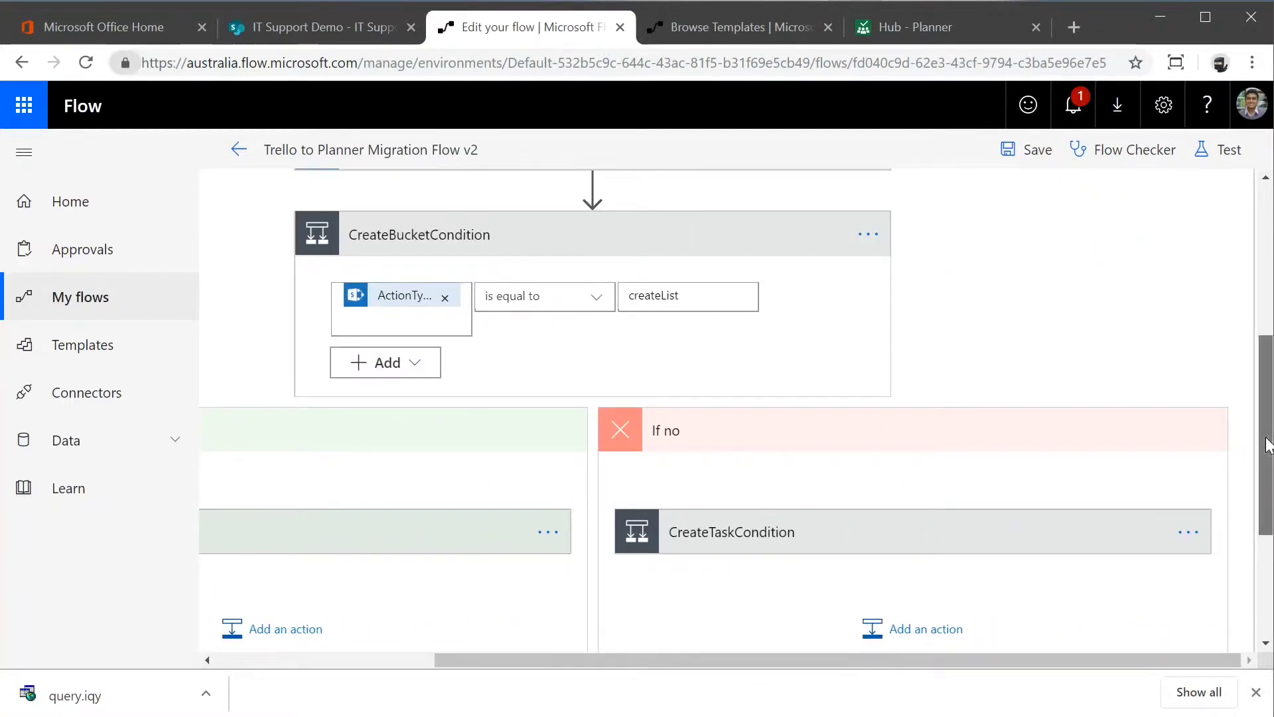
pyautogui.moveTo(1265, 440); pyautogui.dragTo(1197, 489)
pyautogui.click(897, 385)
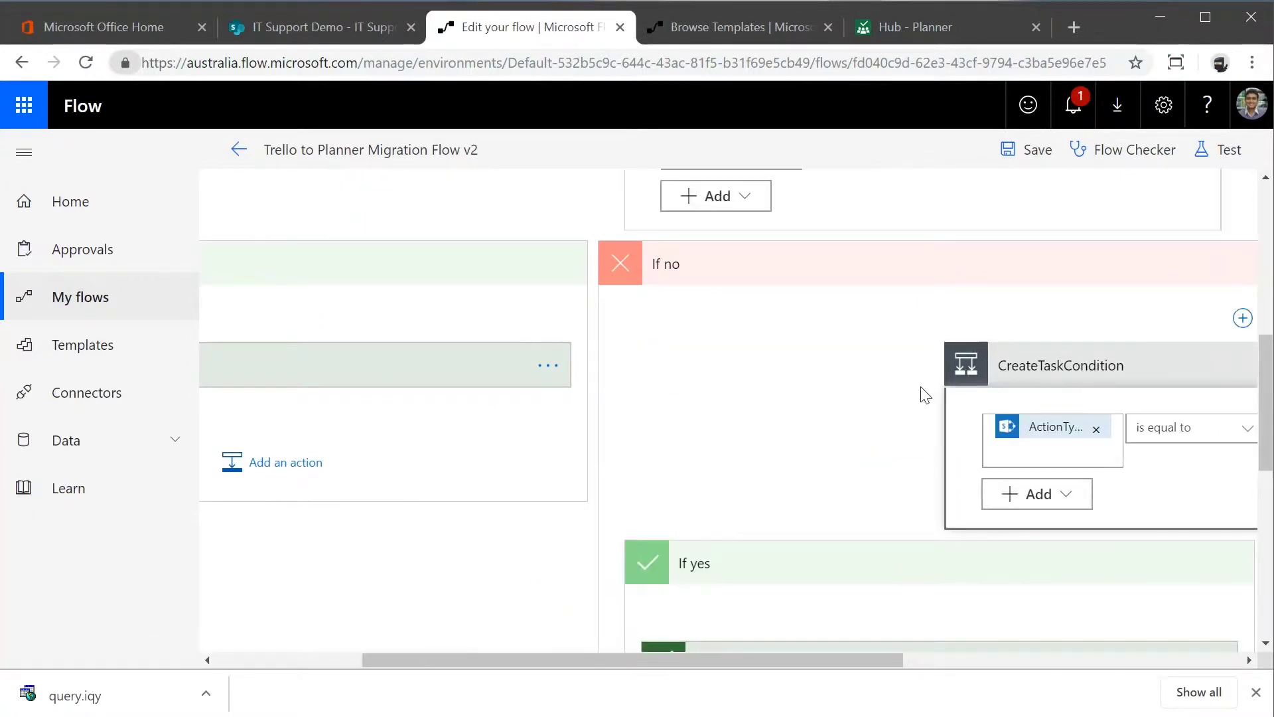
pyautogui.moveTo(887, 661); pyautogui.dragTo(1055, 683)
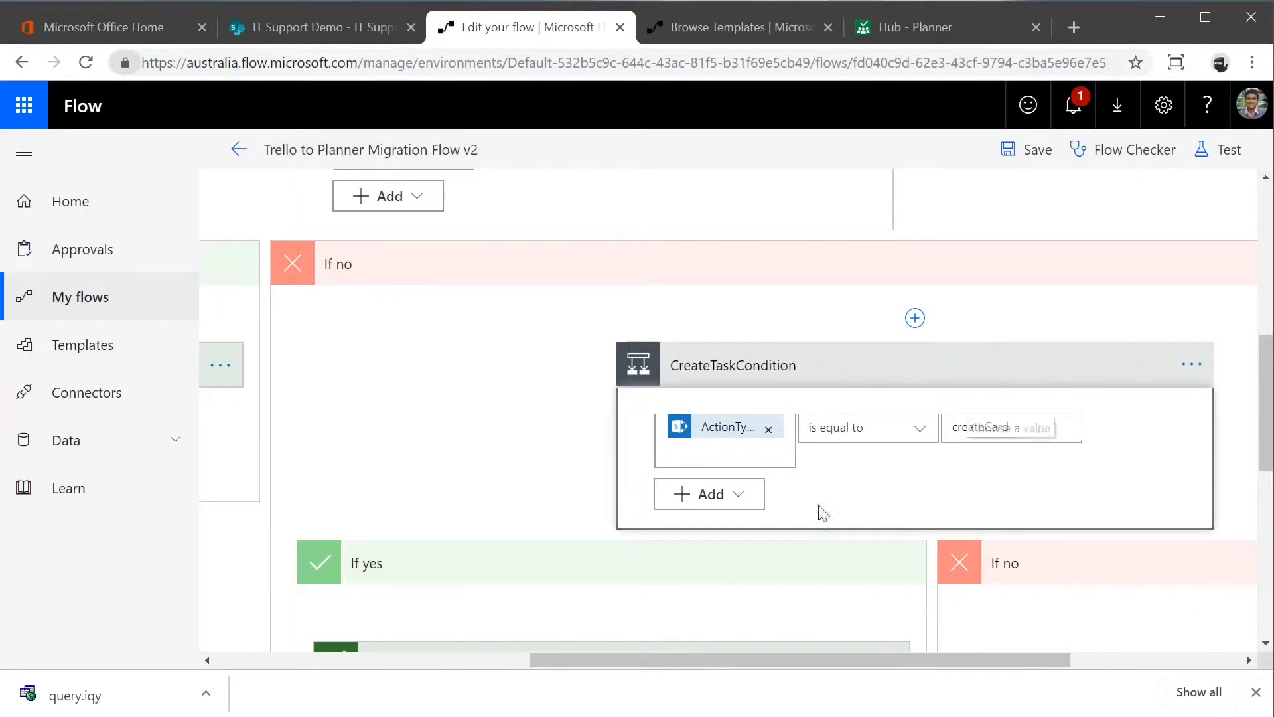
pyautogui.scroll(-2, 1147, 380)
pyautogui.scroll(-1, 577, 518)
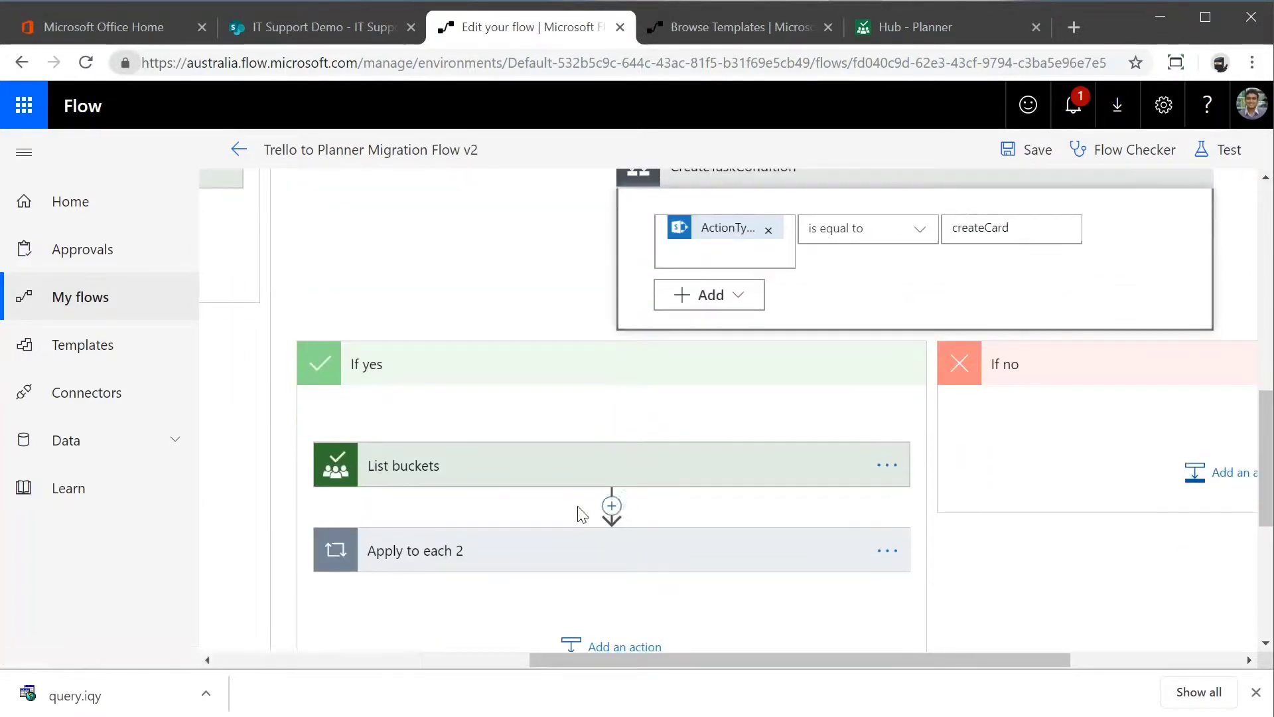
pyautogui.scroll(-1, 635, 501)
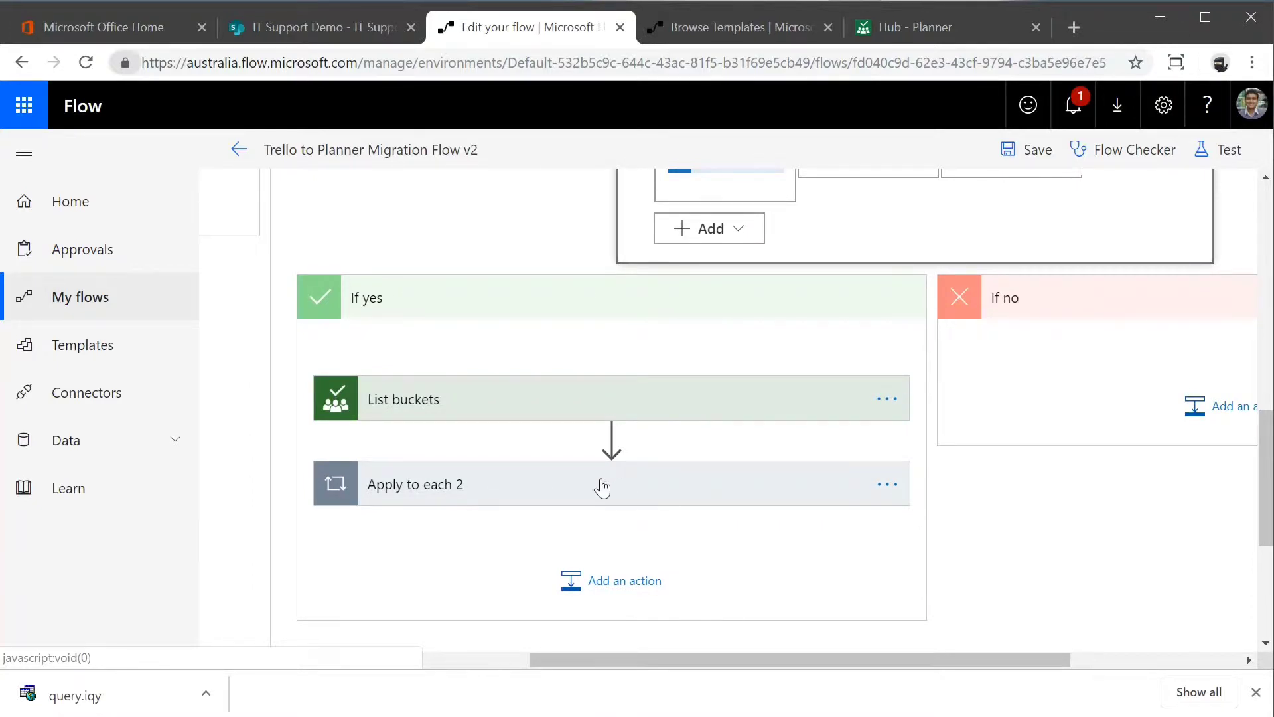
pyautogui.click(619, 489)
pyautogui.scroll(-1, 528, 507)
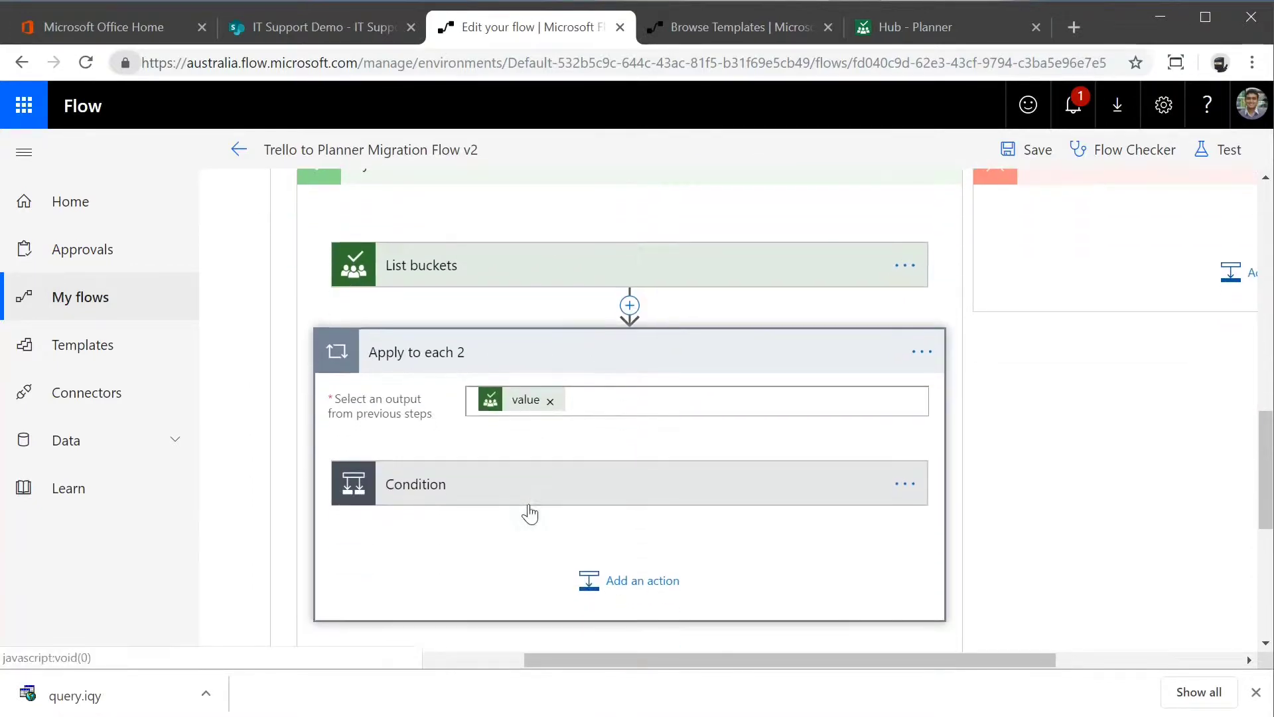
pyautogui.click(543, 483)
pyautogui.scroll(-2, 728, 489)
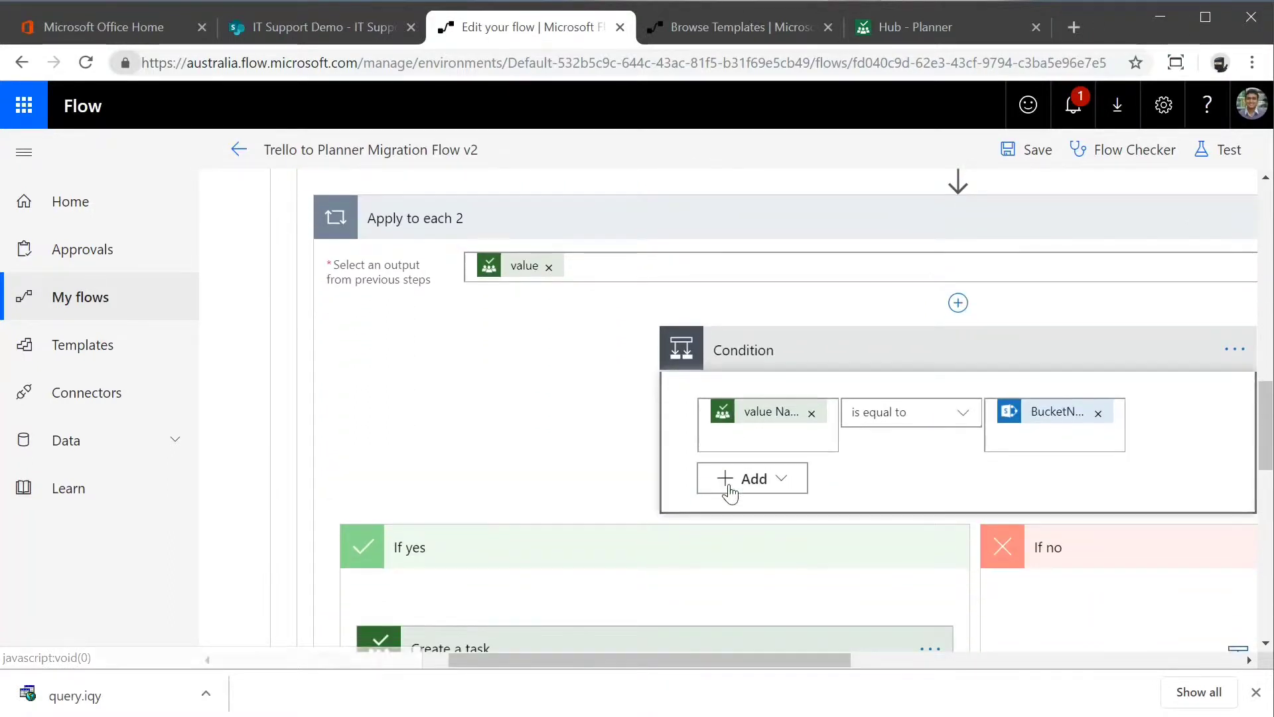
pyautogui.scroll(-2, 783, 484)
pyautogui.scroll(-2, 697, 431)
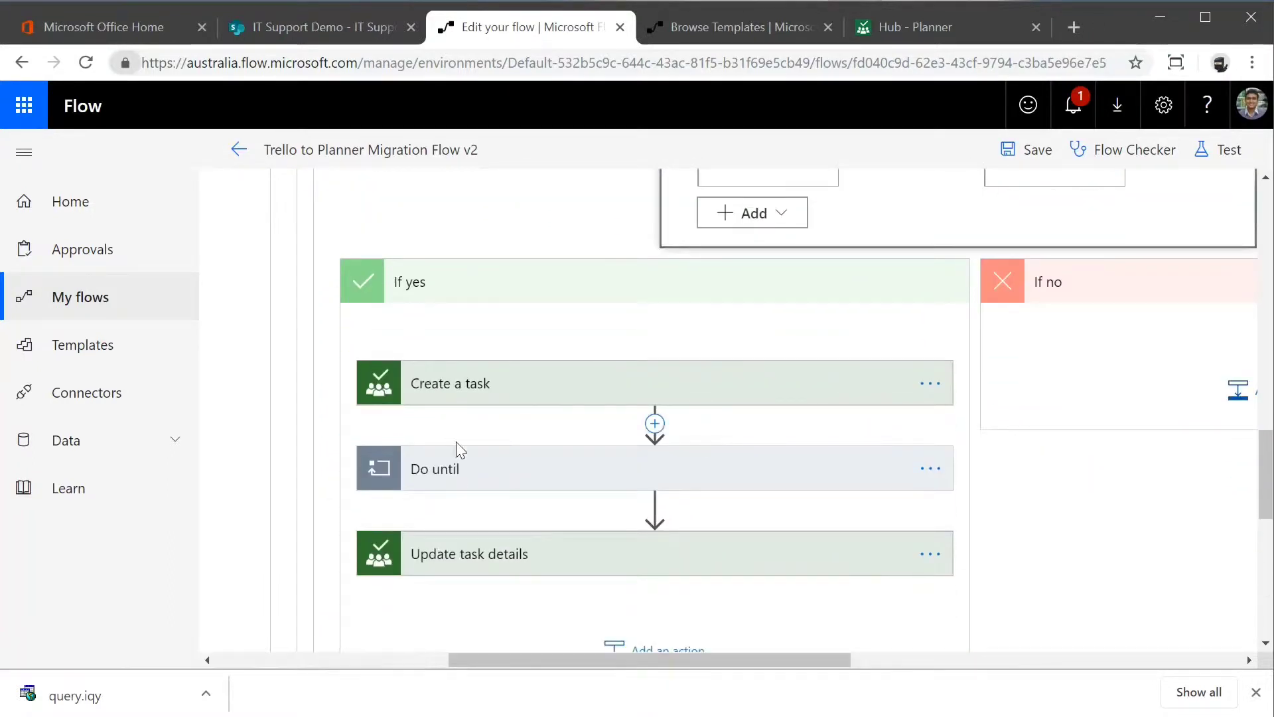
pyautogui.scroll(-2, 511, 501)
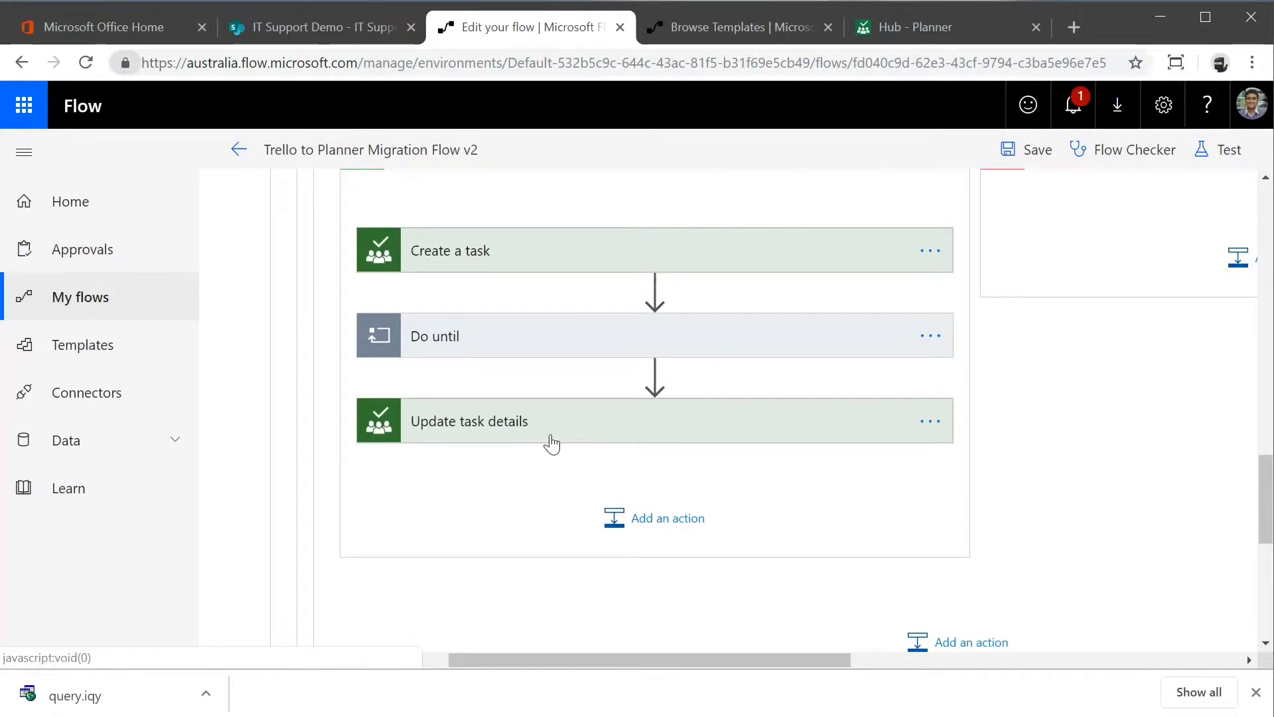
pyautogui.click(524, 266)
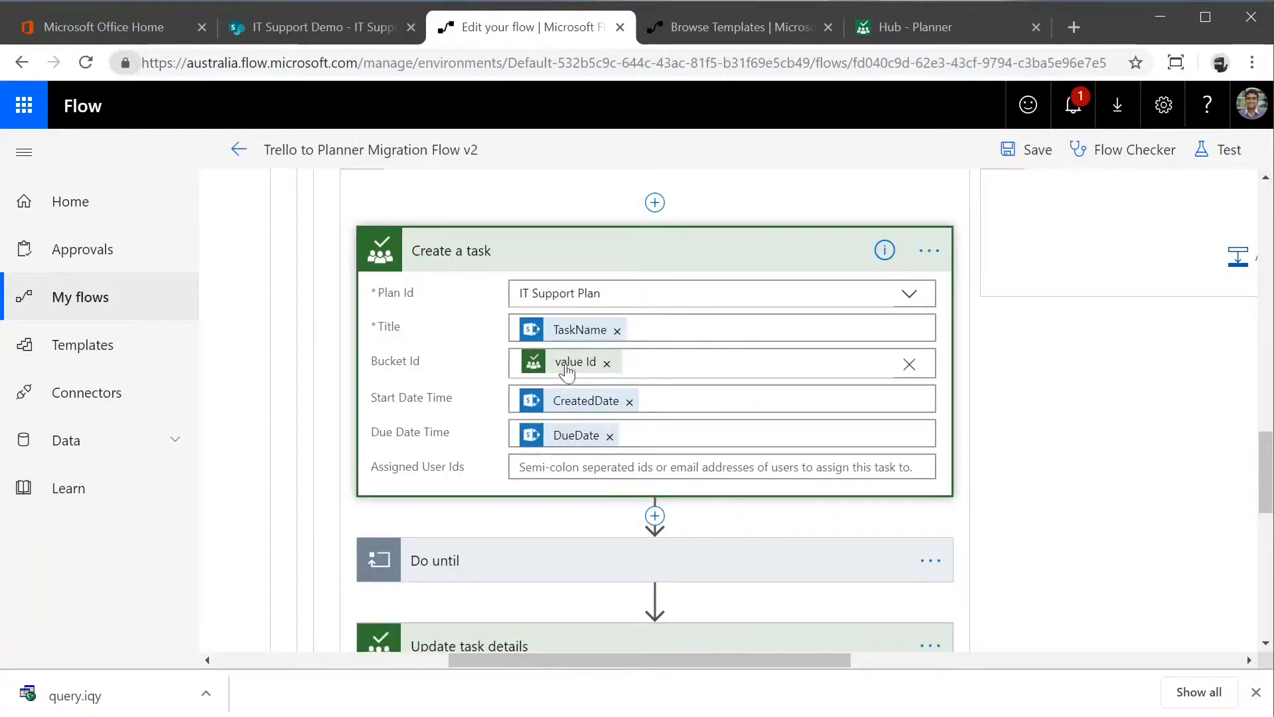
pyautogui.scroll(-2, 560, 420)
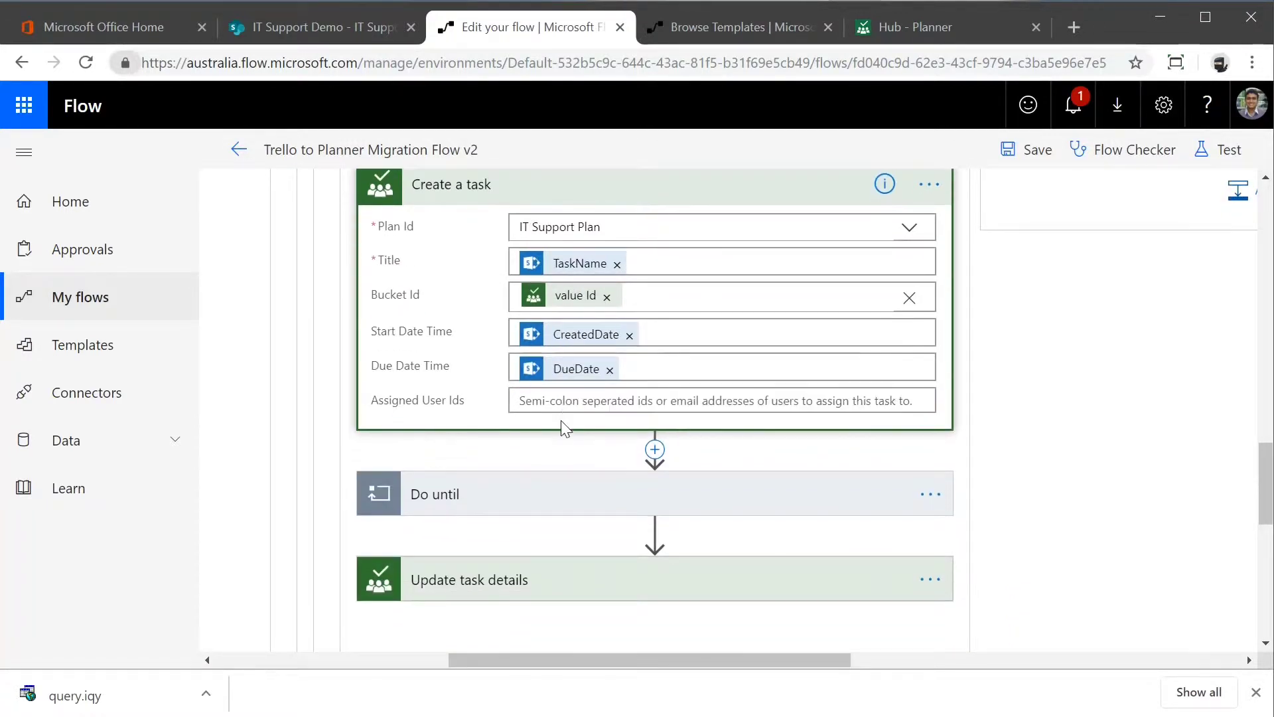
pyautogui.click(557, 524)
pyautogui.scroll(-1, 640, 518)
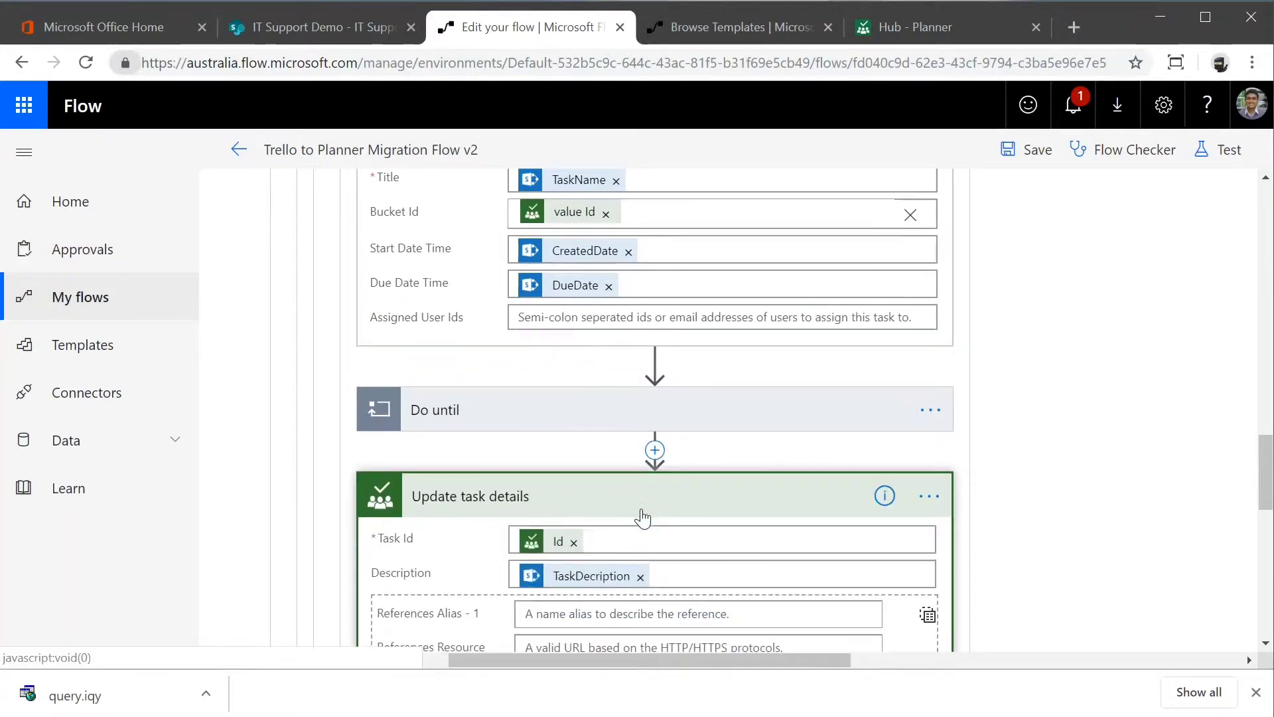
pyautogui.scroll(-1, 549, 476)
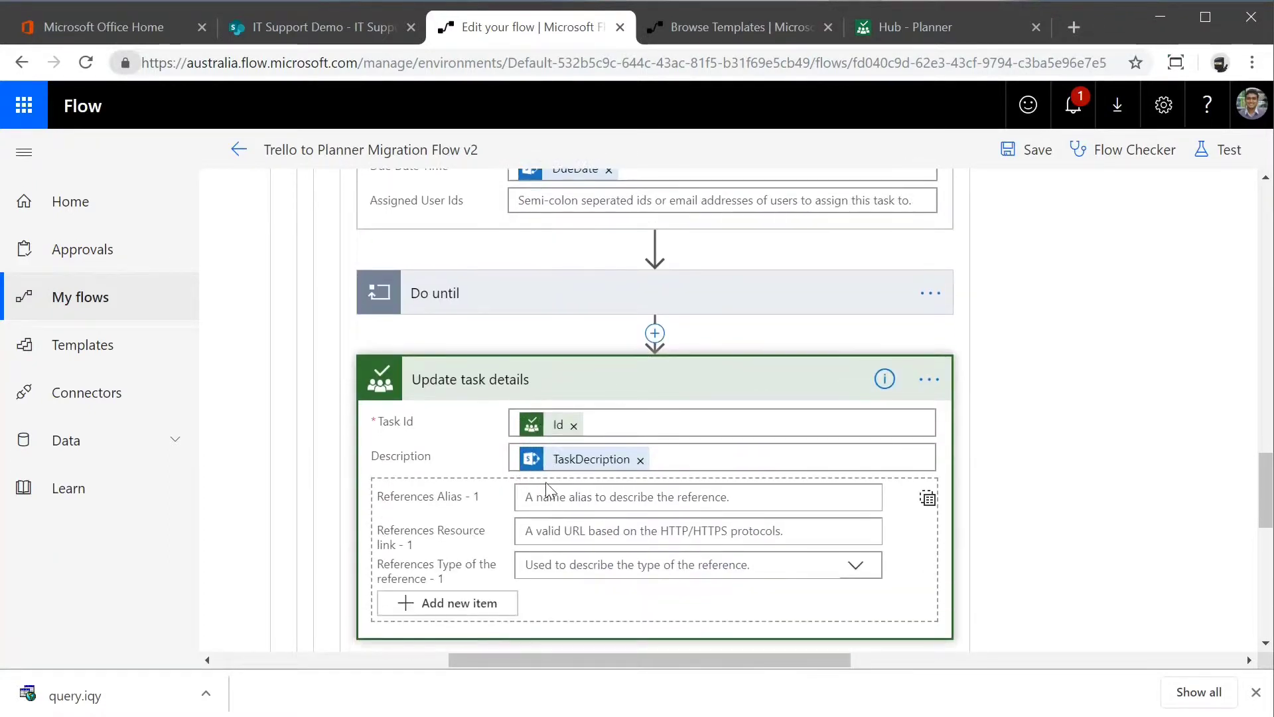
pyautogui.scroll(-1, 554, 458)
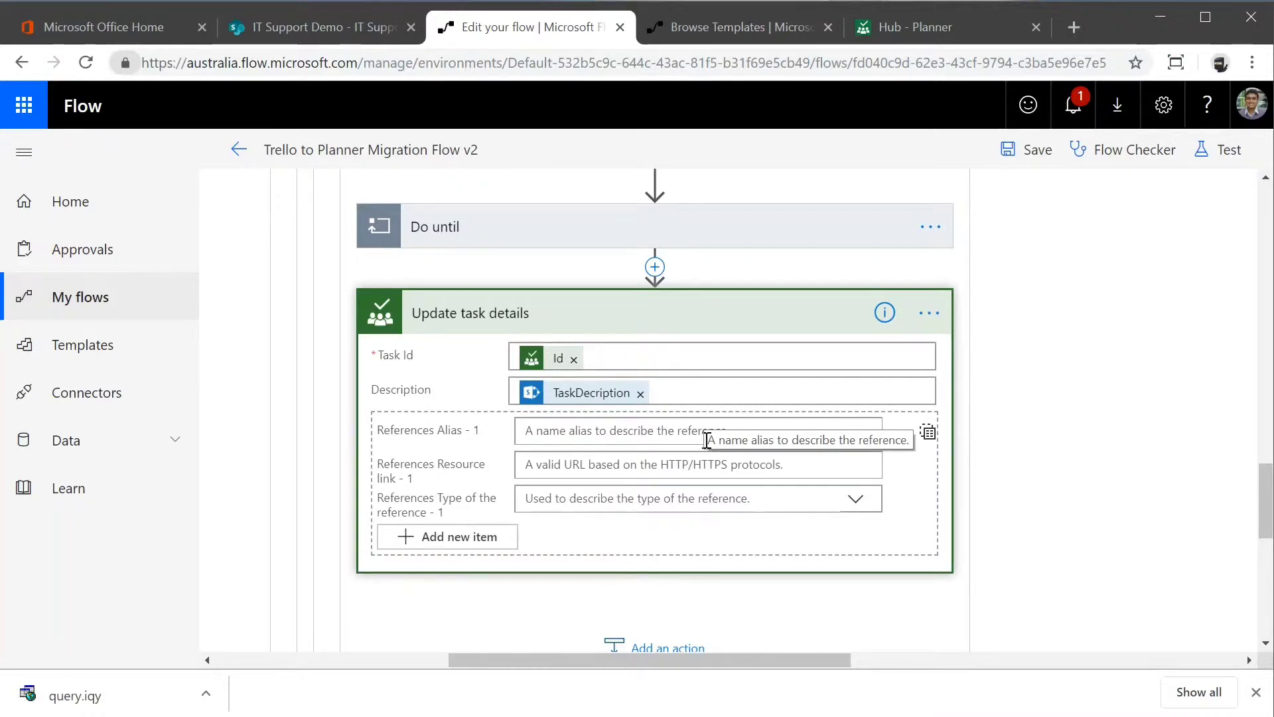
pyautogui.click(721, 327)
pyautogui.scroll(4, 876, 414)
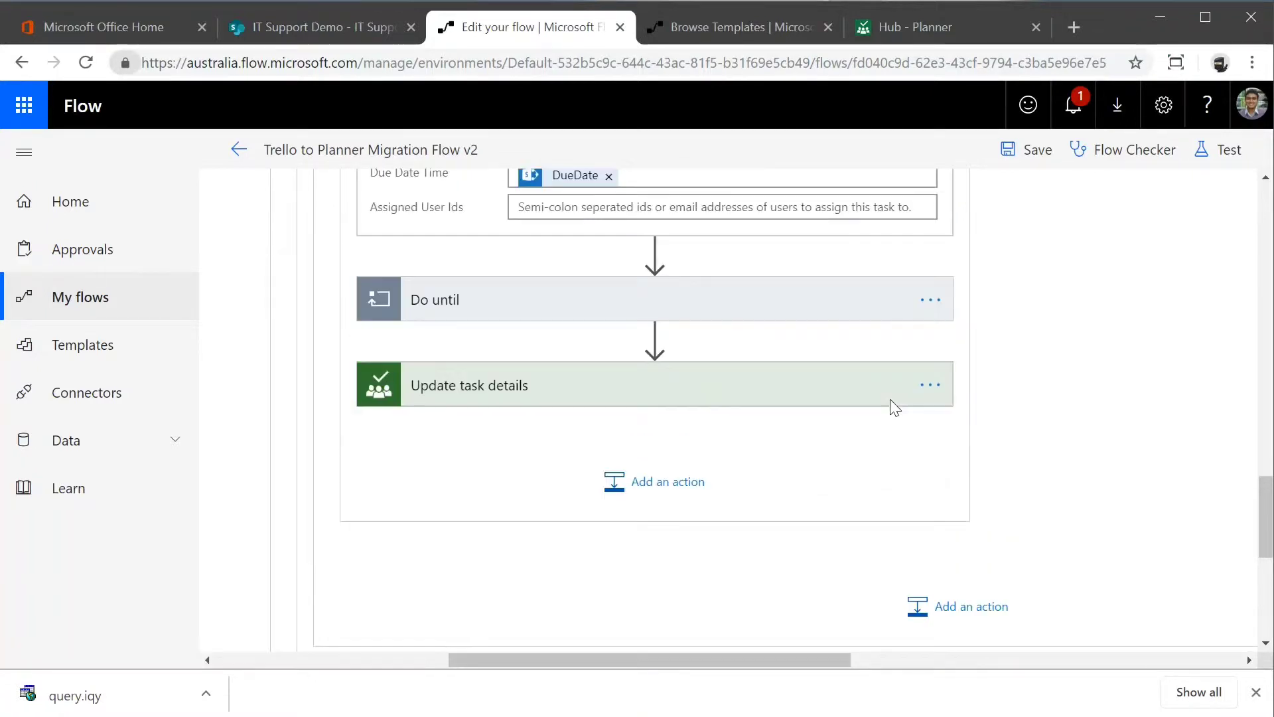
pyautogui.scroll(-1, 894, 384)
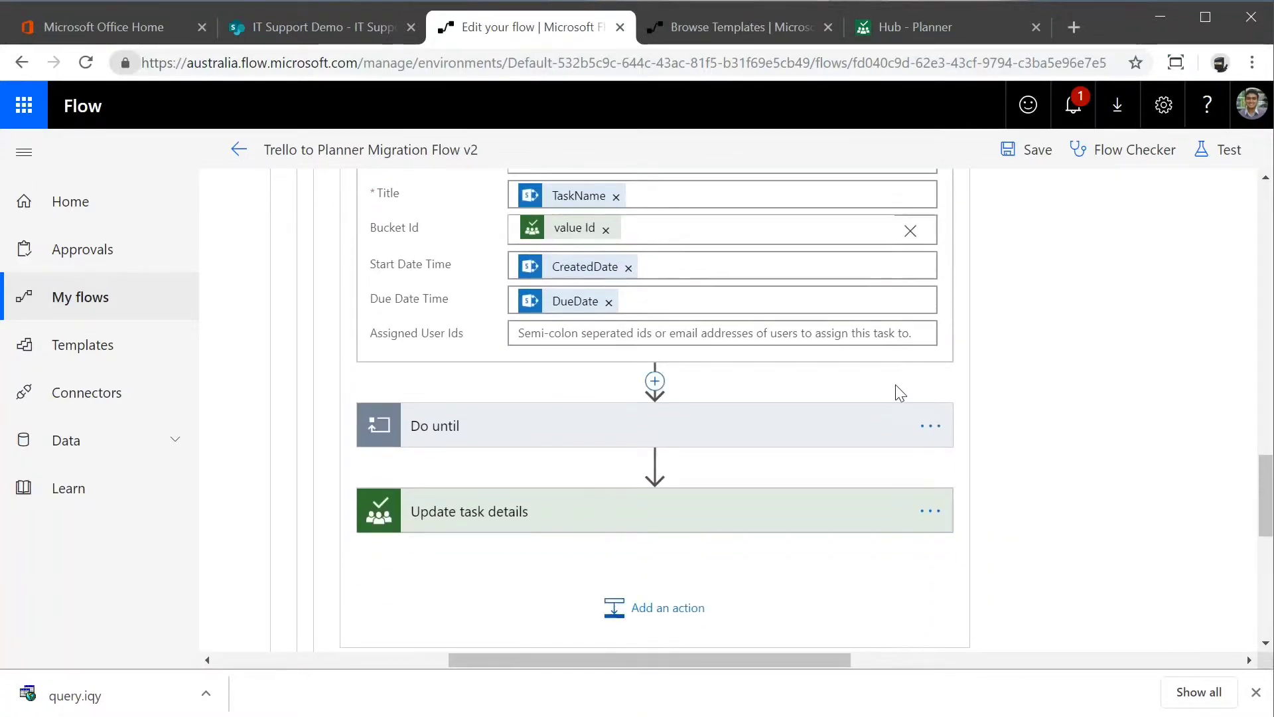
pyautogui.scroll(-1, 894, 384)
pyautogui.scroll(-1, 894, 390)
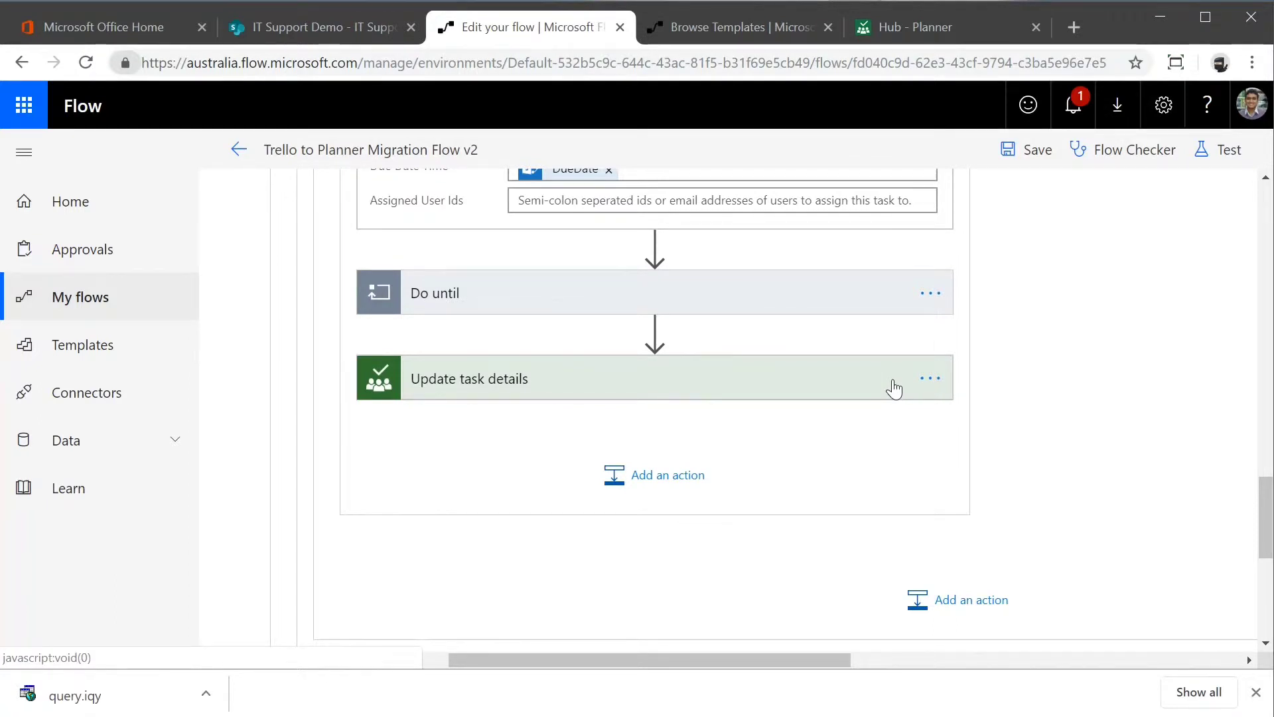
pyautogui.scroll(5, 901, 367)
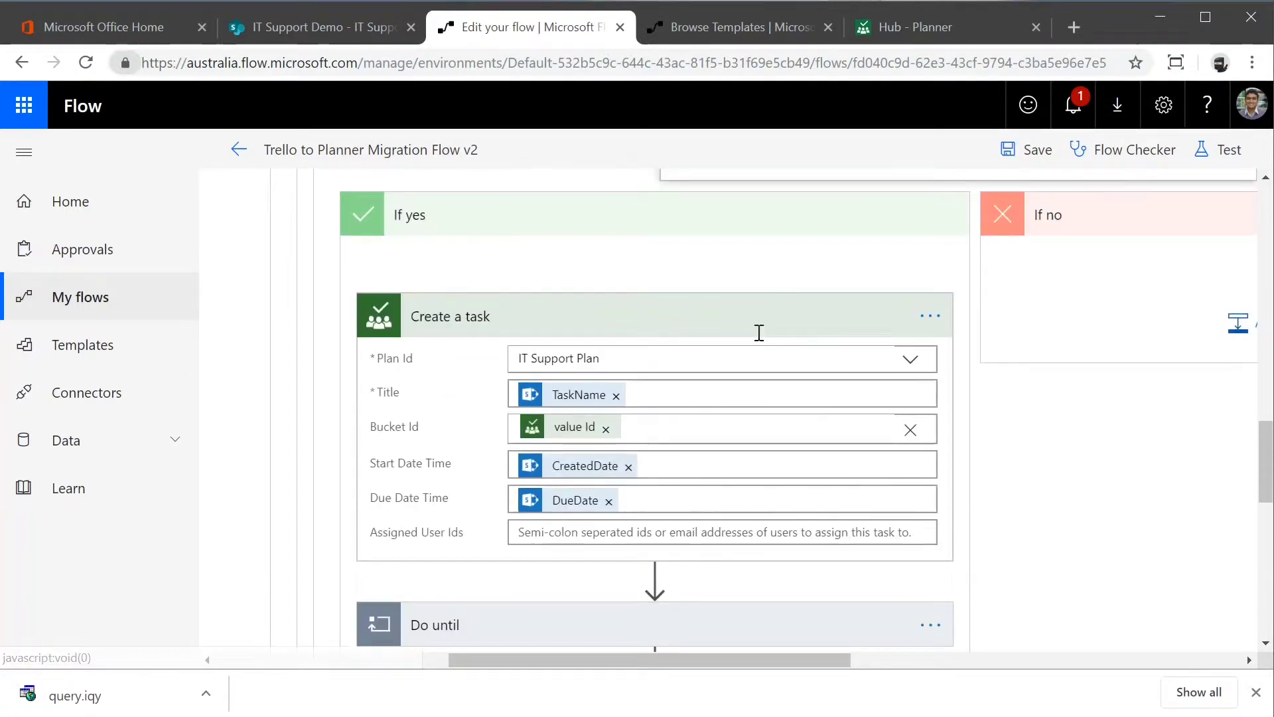
pyautogui.scroll(5, 793, 361)
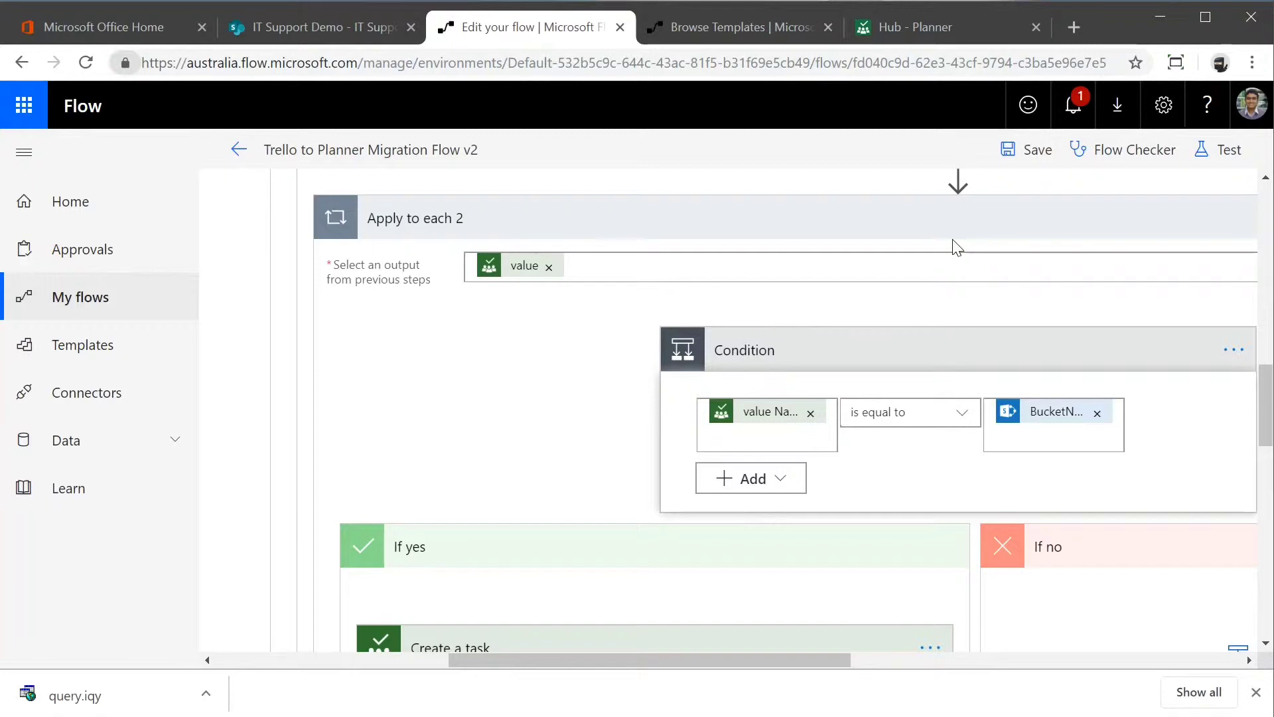
pyautogui.click(241, 154)
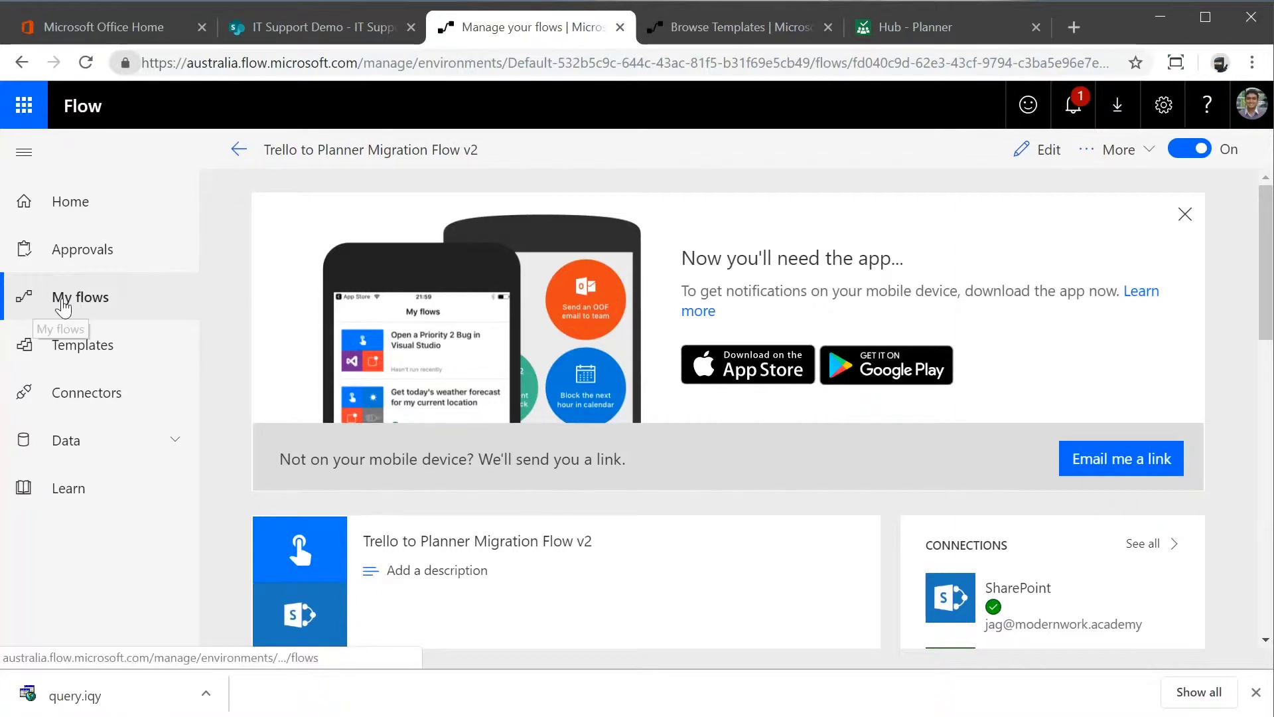
# Step: Leave the flow editor for My flows, then switch to the Planner hub
pyautogui.scroll(-3, 705, 309)
pyautogui.scroll(3, 705, 309)
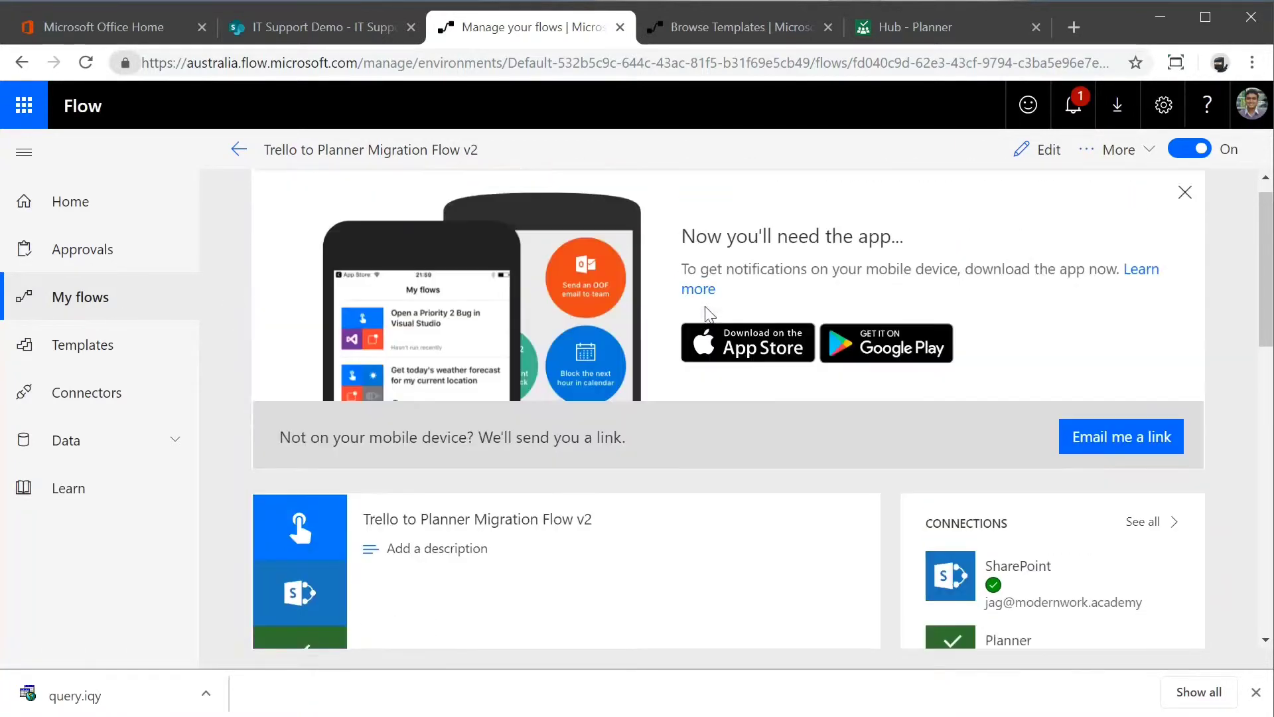
pyautogui.click(1092, 150)
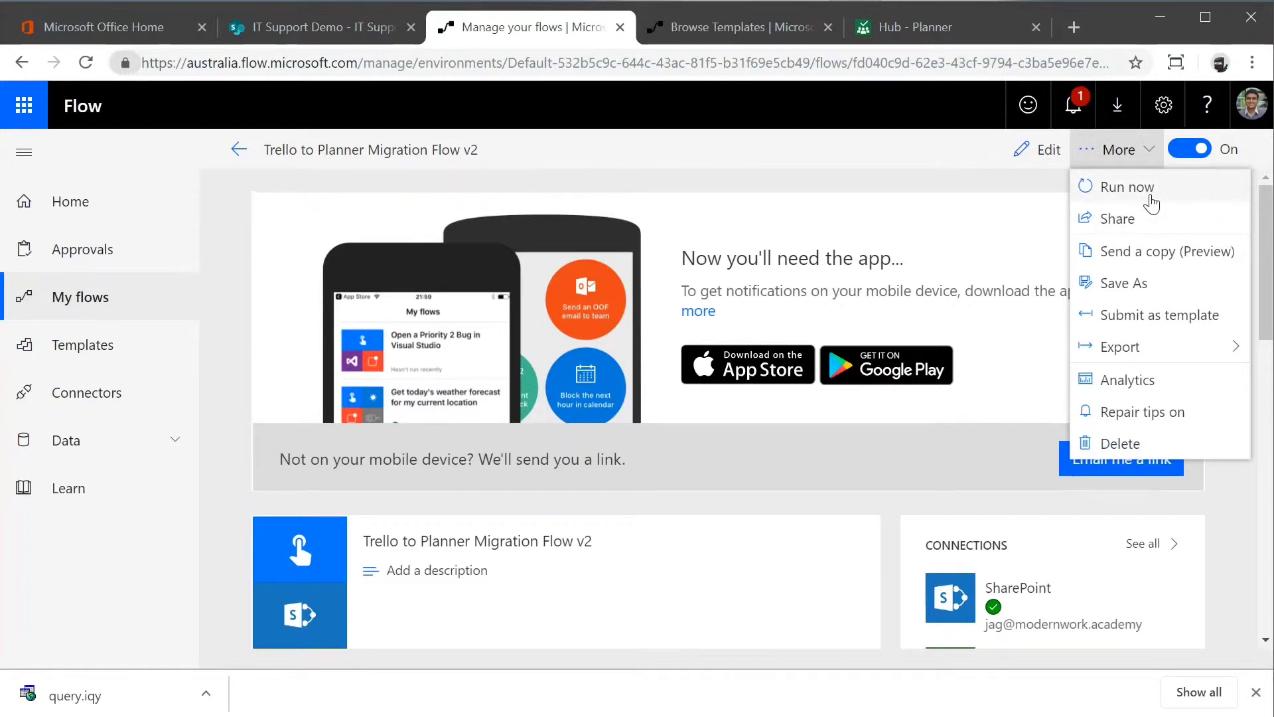
pyautogui.click(93, 306)
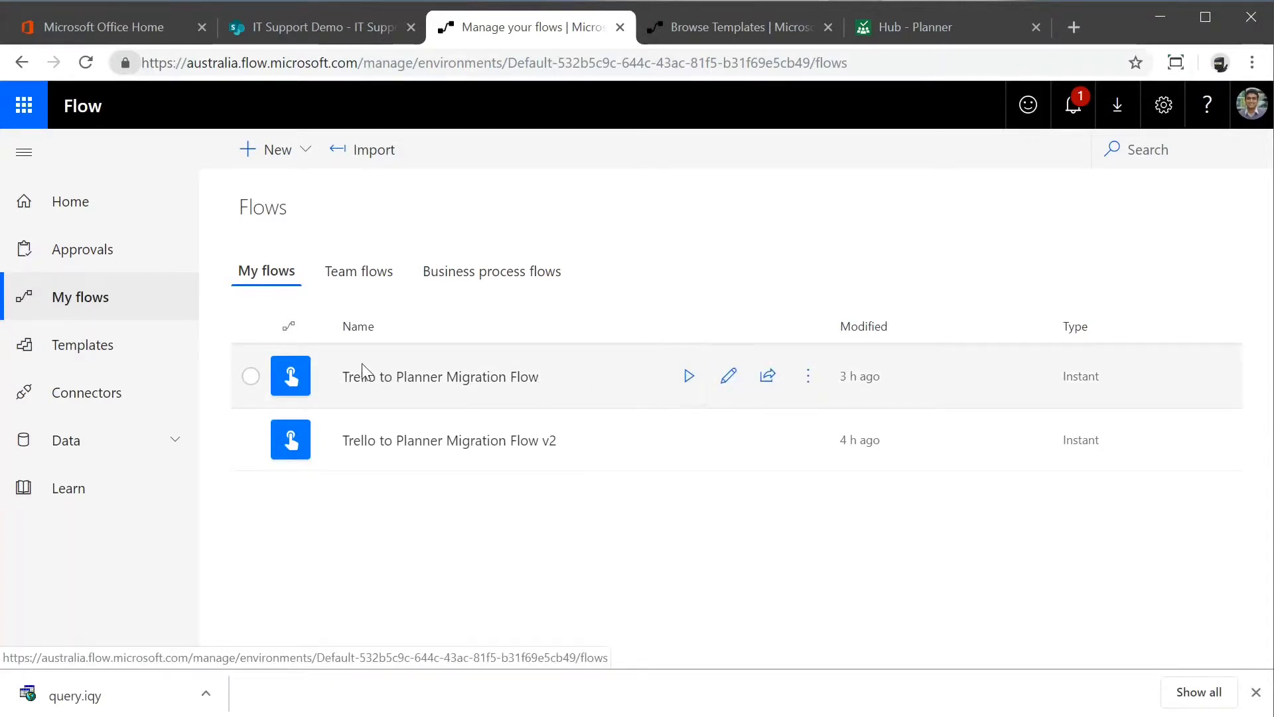
pyautogui.click(941, 36)
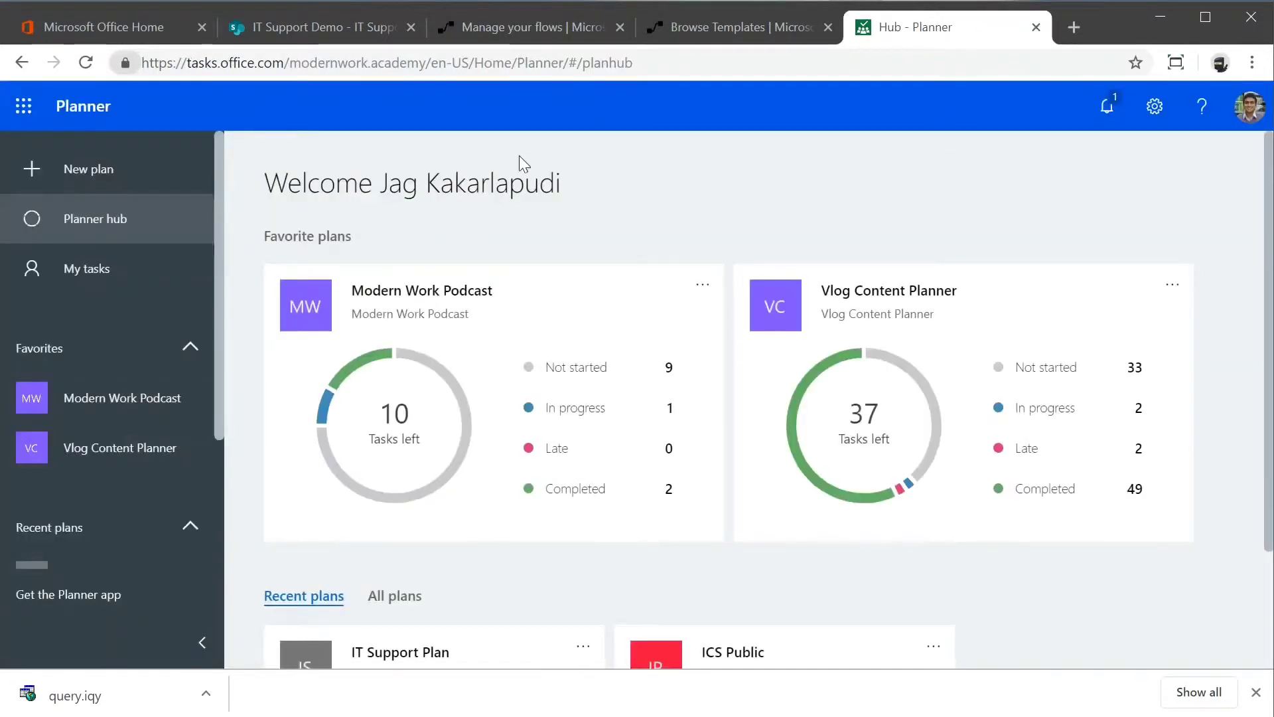
# Step: Open and reload the IT Support Plan board, confirming only an empty To do bucket
pyautogui.click(317, 26)
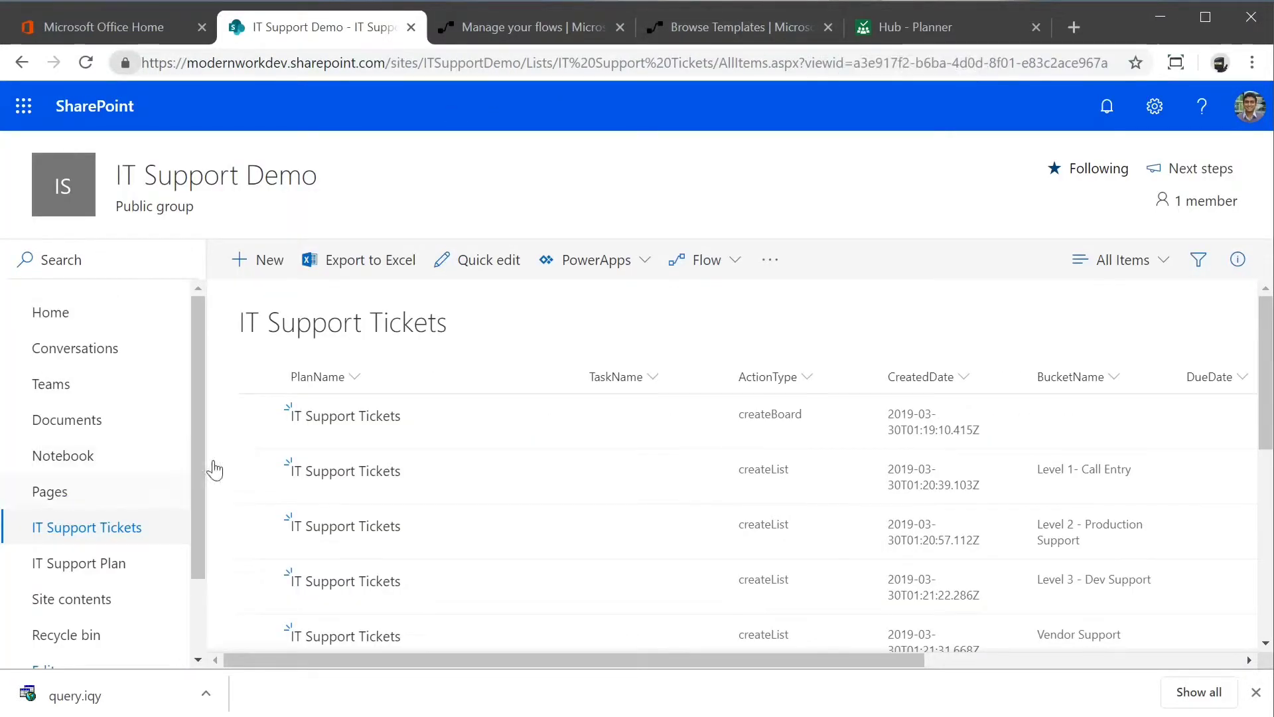
pyautogui.click(103, 574)
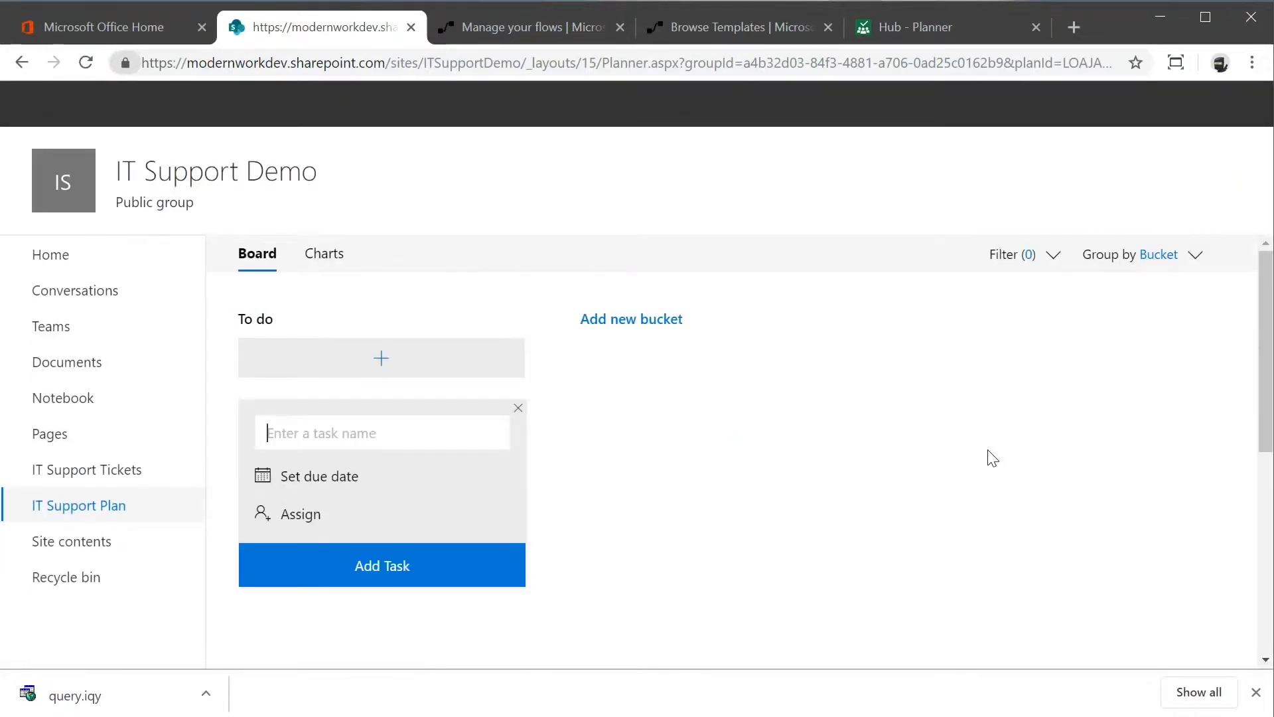
pyautogui.click(926, 29)
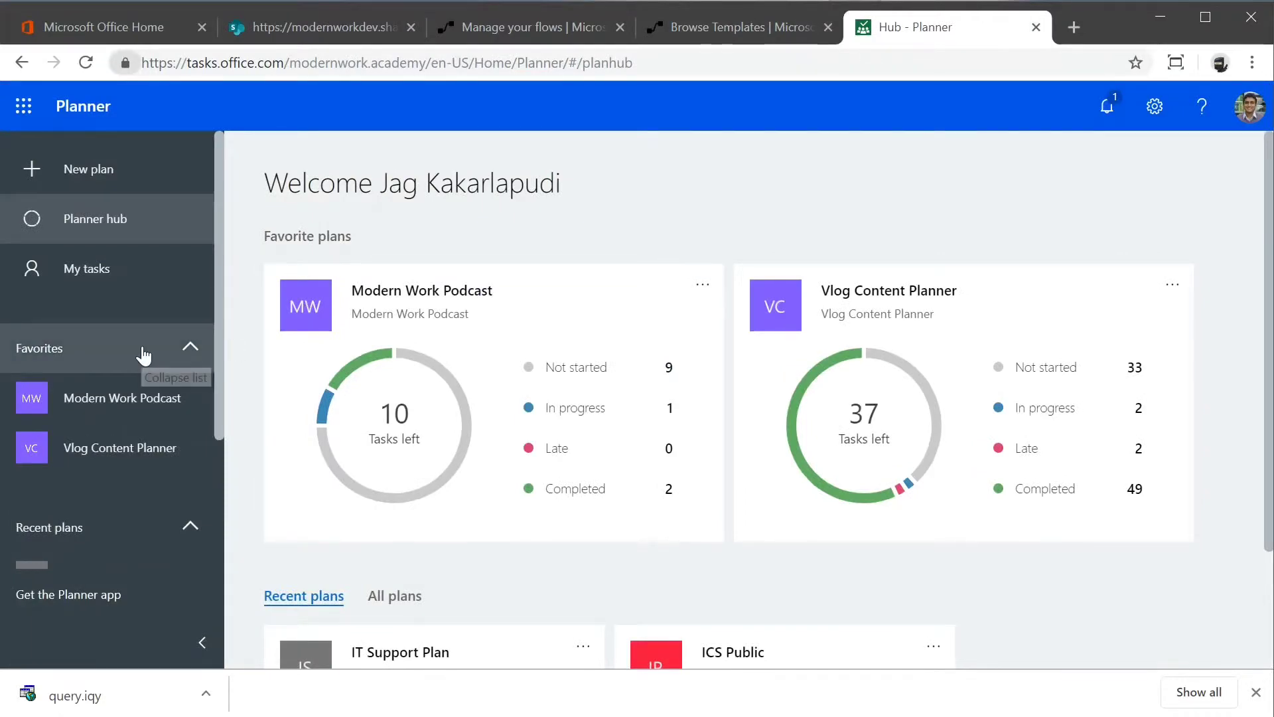
pyautogui.click(400, 653)
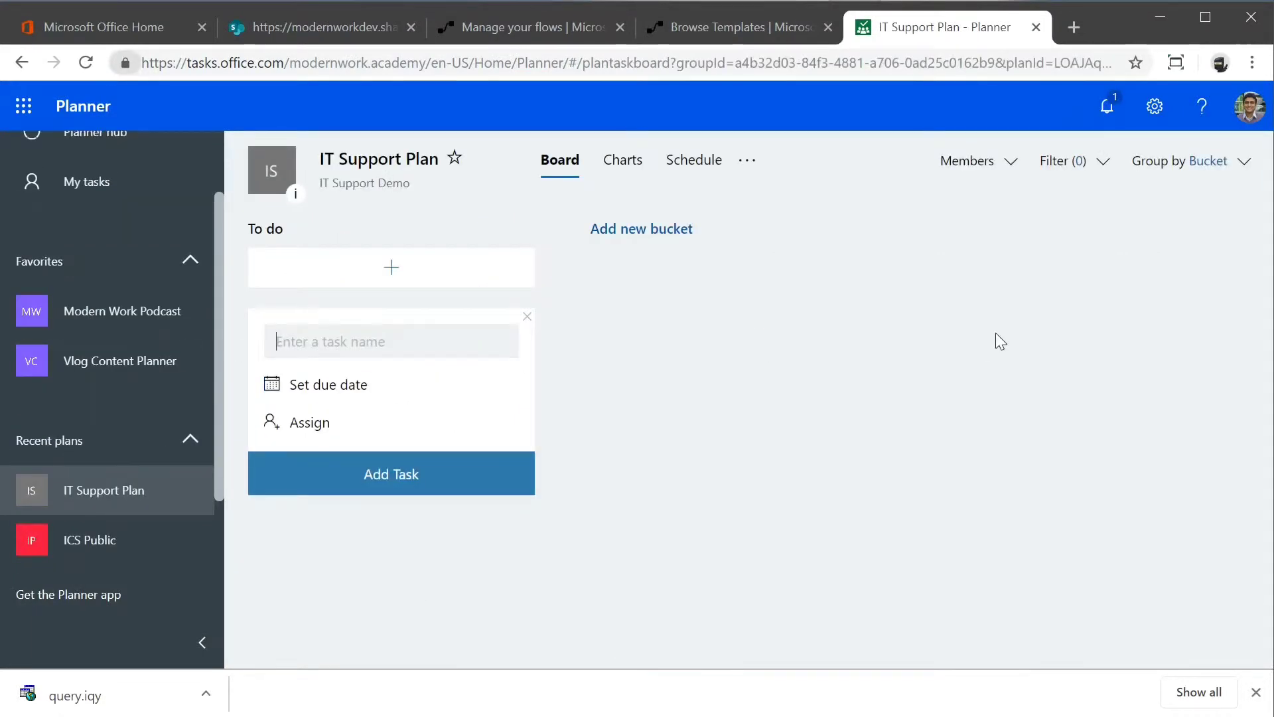
pyautogui.click(81, 67)
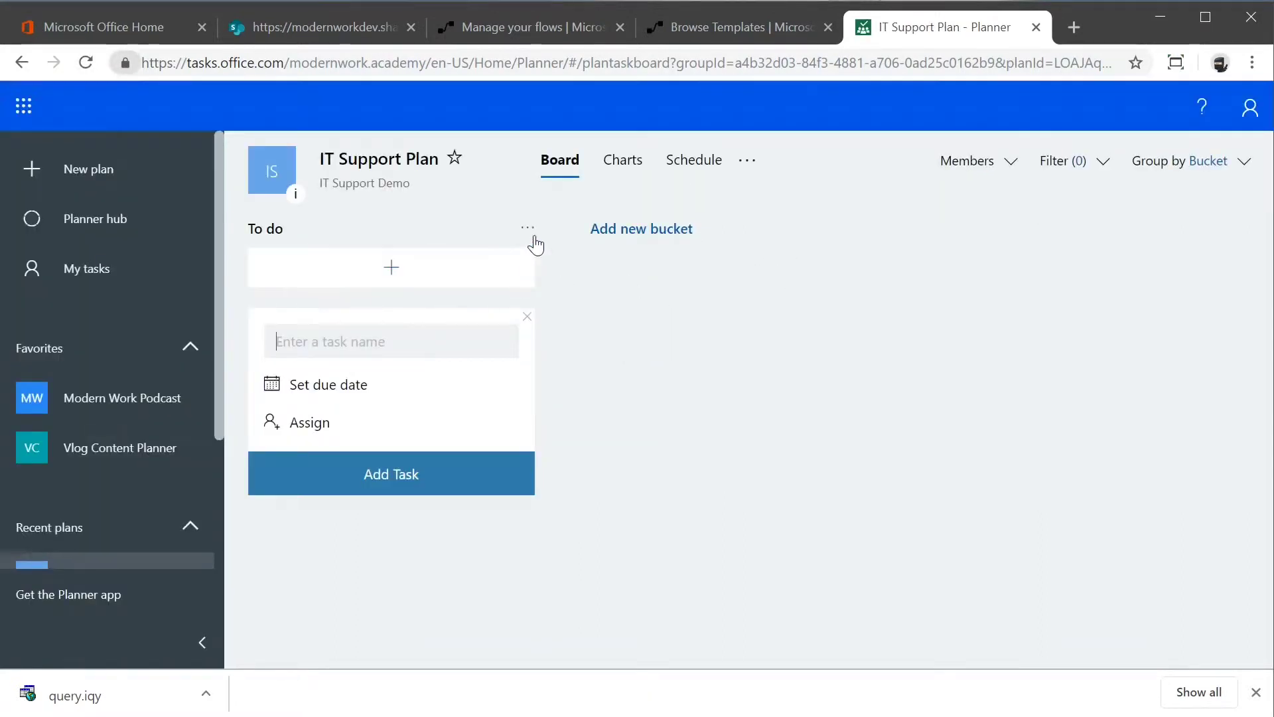
pyautogui.click(477, 34)
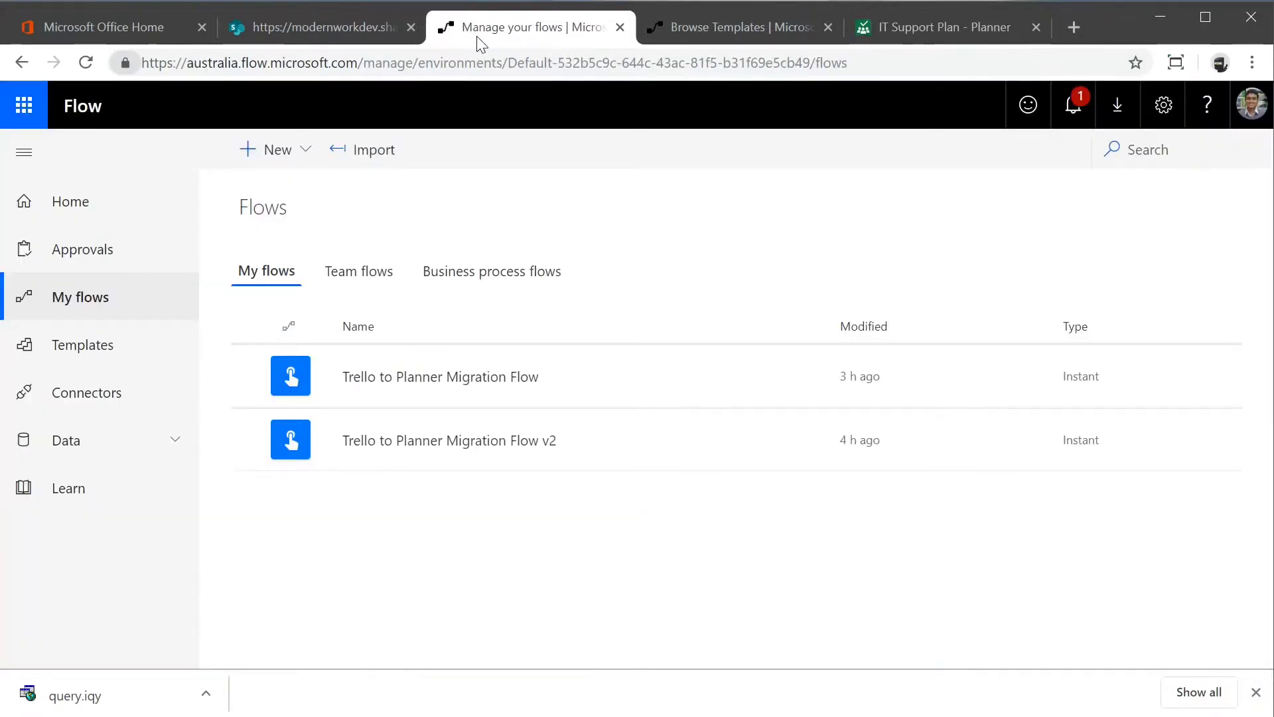
# Step: Run Trello to Planner Migration Flow v2, open its newest run, then check the Planner board
pyautogui.click(689, 441)
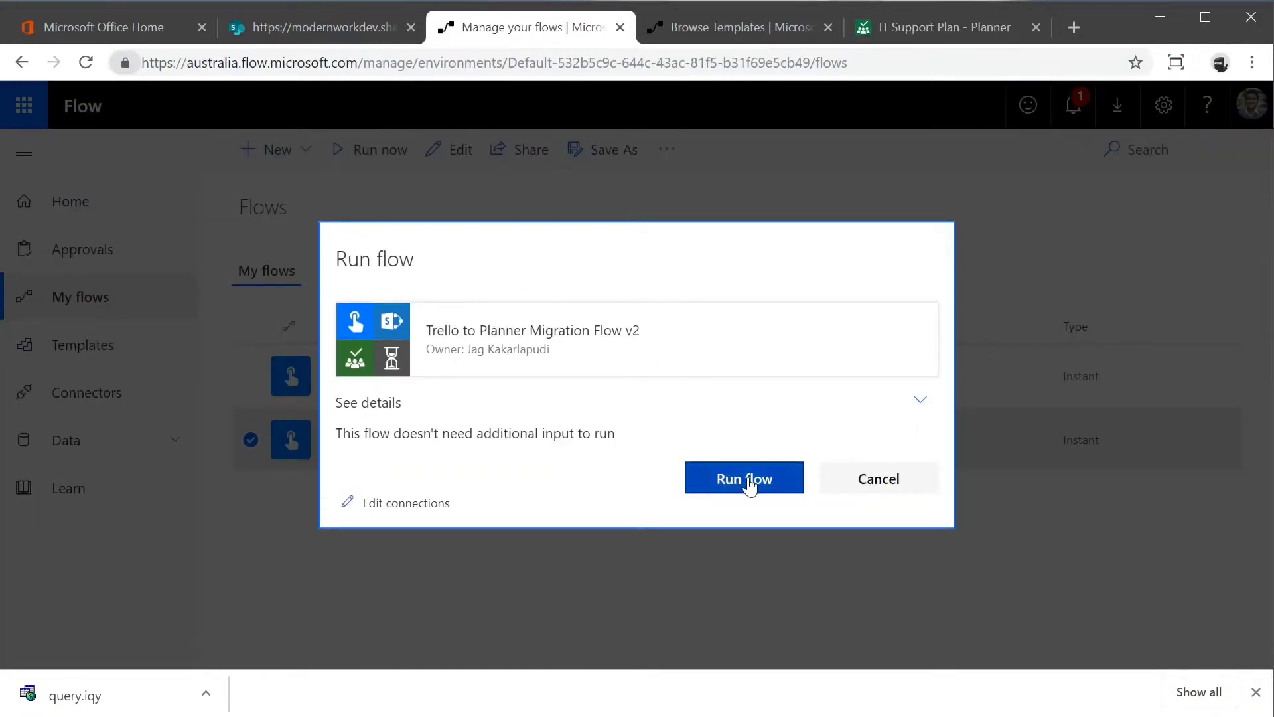
pyautogui.click(748, 478)
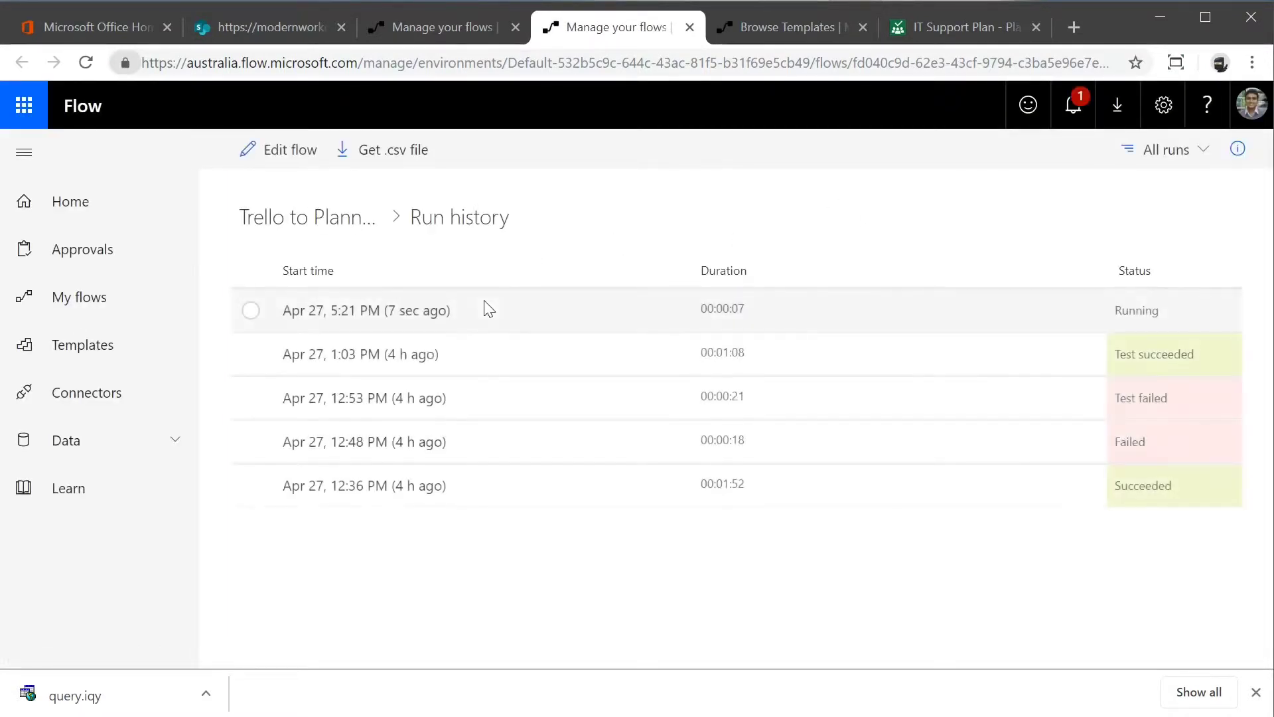
pyautogui.click(356, 317)
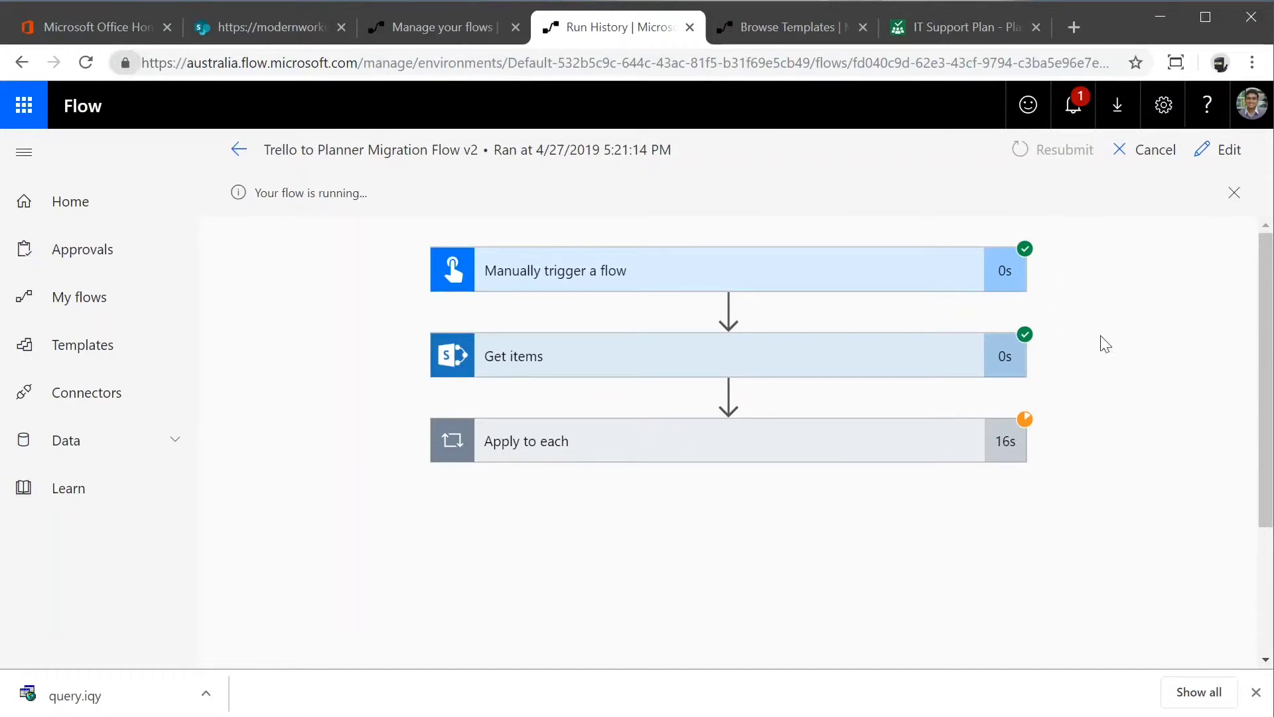
pyautogui.click(924, 37)
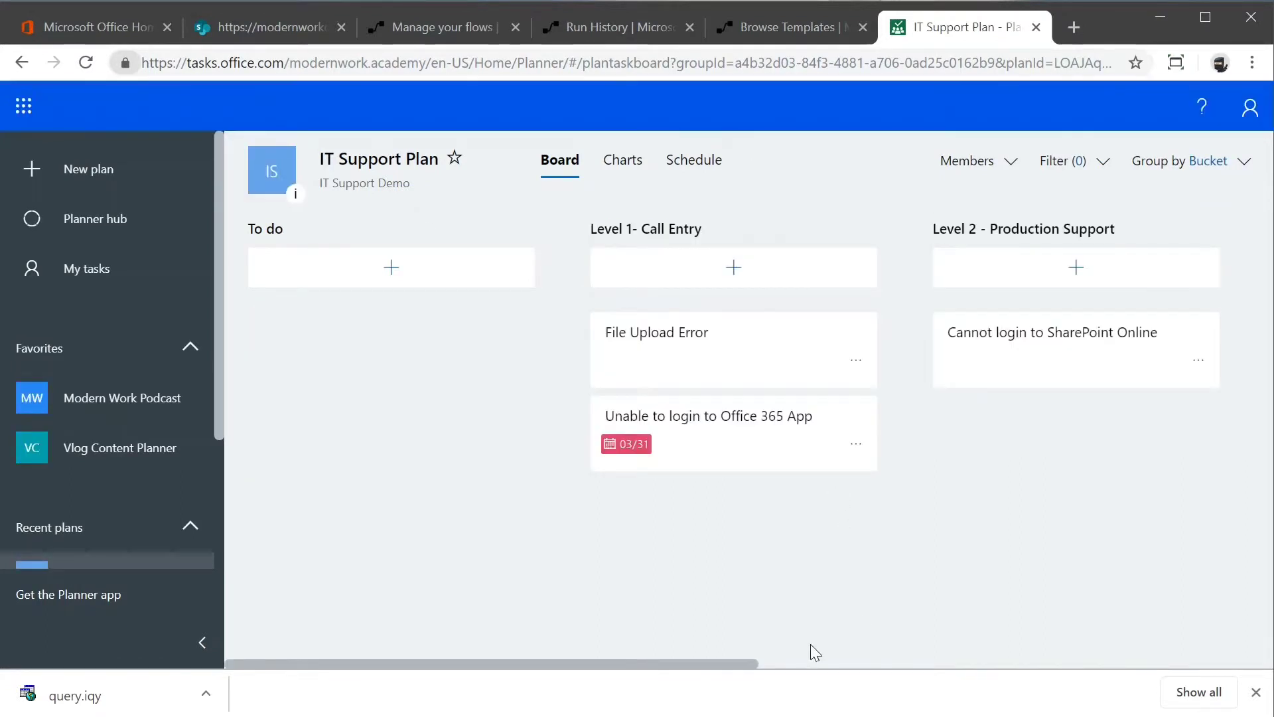
# Step: Confirm Website Down has start 04/21/2019, due 04/23/2019 and description 'Internal error 500', then return to SharePoint
pyautogui.moveTo(746, 663); pyautogui.dragTo(886, 667)
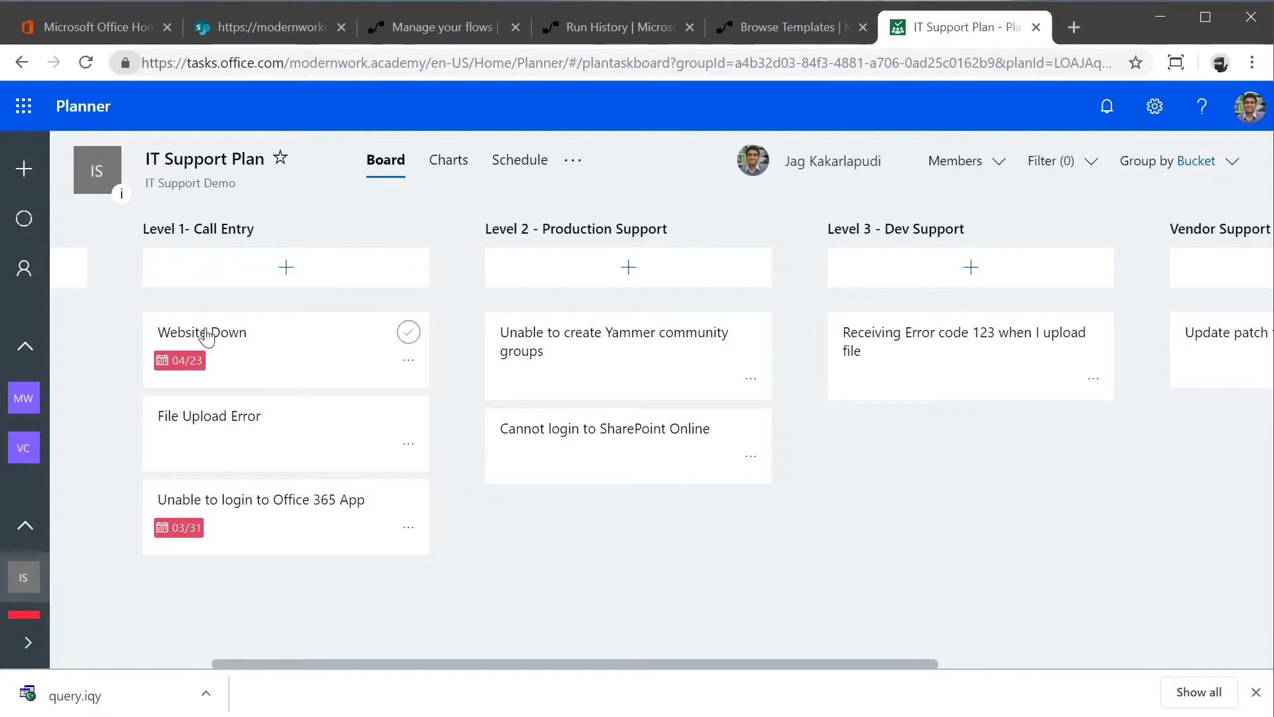
pyautogui.click(223, 346)
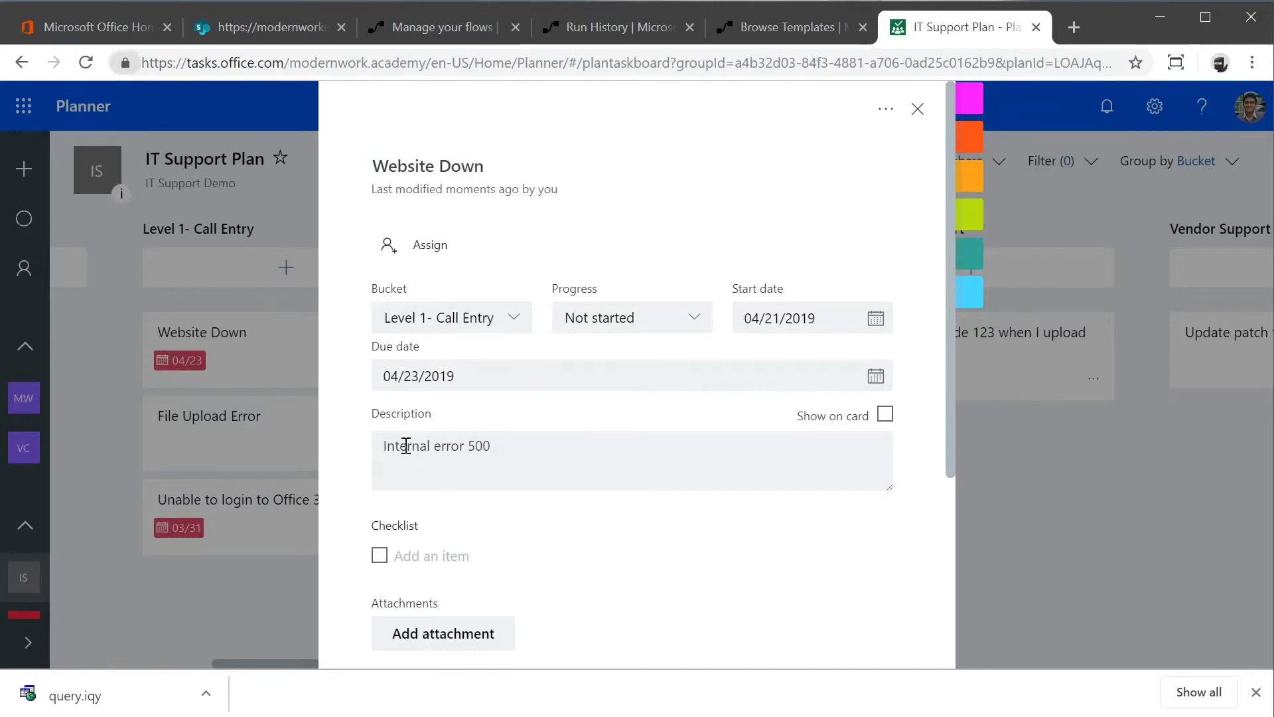
pyautogui.moveTo(503, 445); pyautogui.dragTo(379, 451)
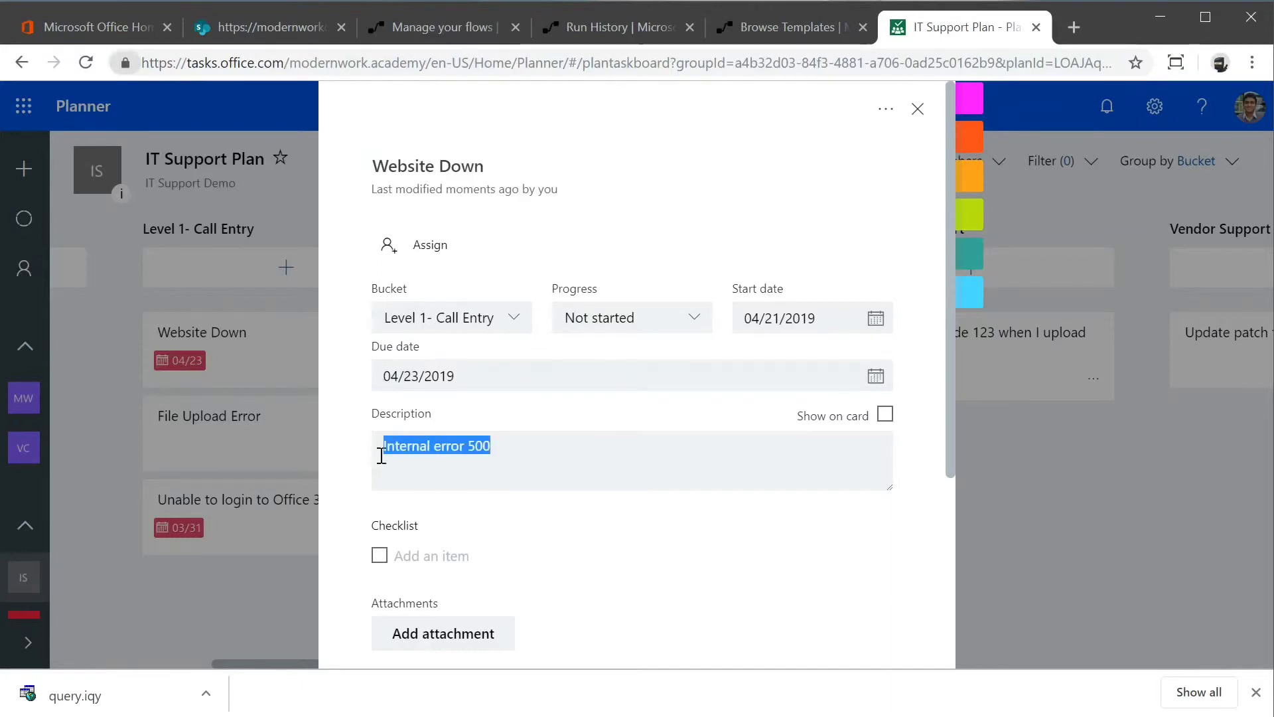
pyautogui.click(917, 109)
pyautogui.click(268, 26)
pyautogui.scroll(3, 643, 443)
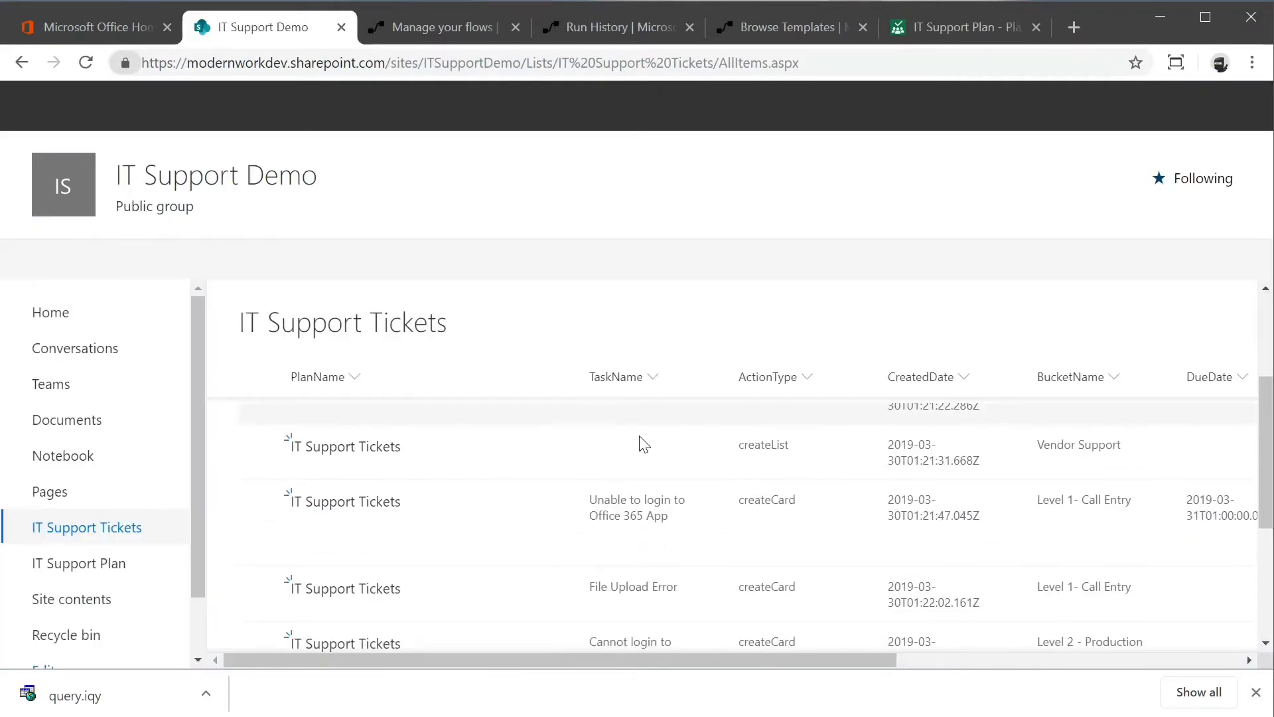
pyautogui.scroll(-1, 643, 443)
pyautogui.scroll(-3, 639, 458)
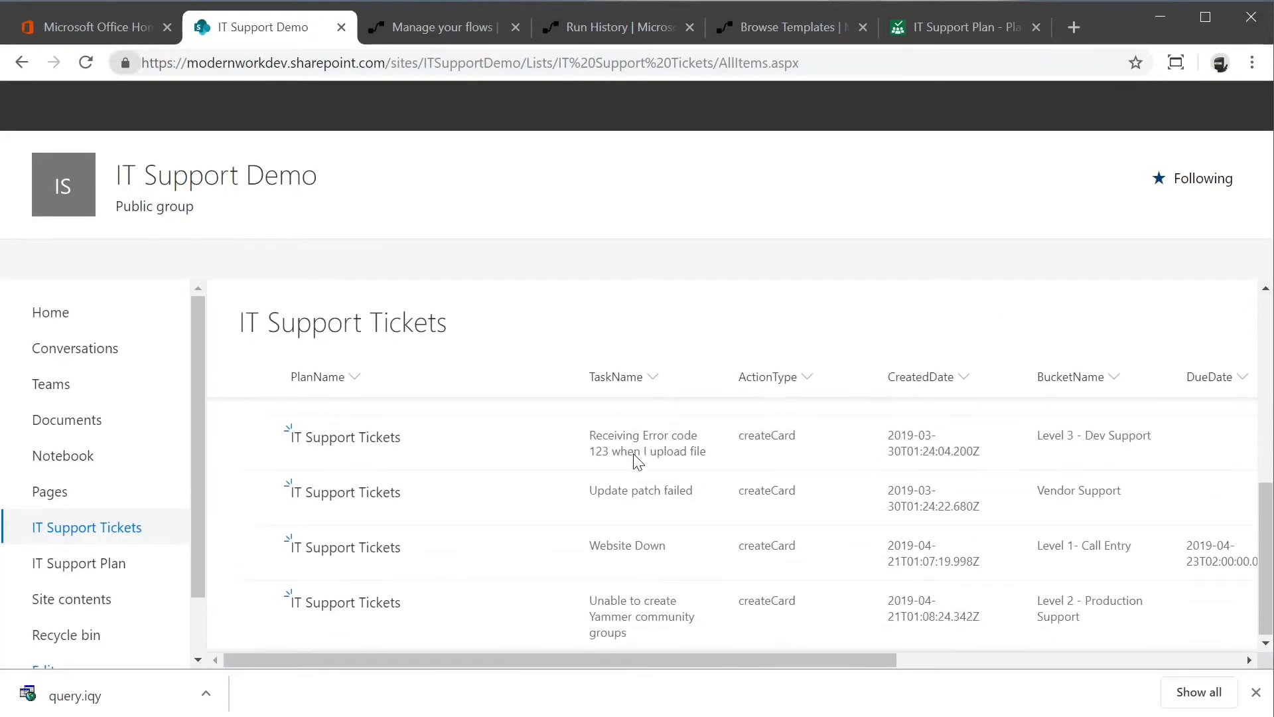